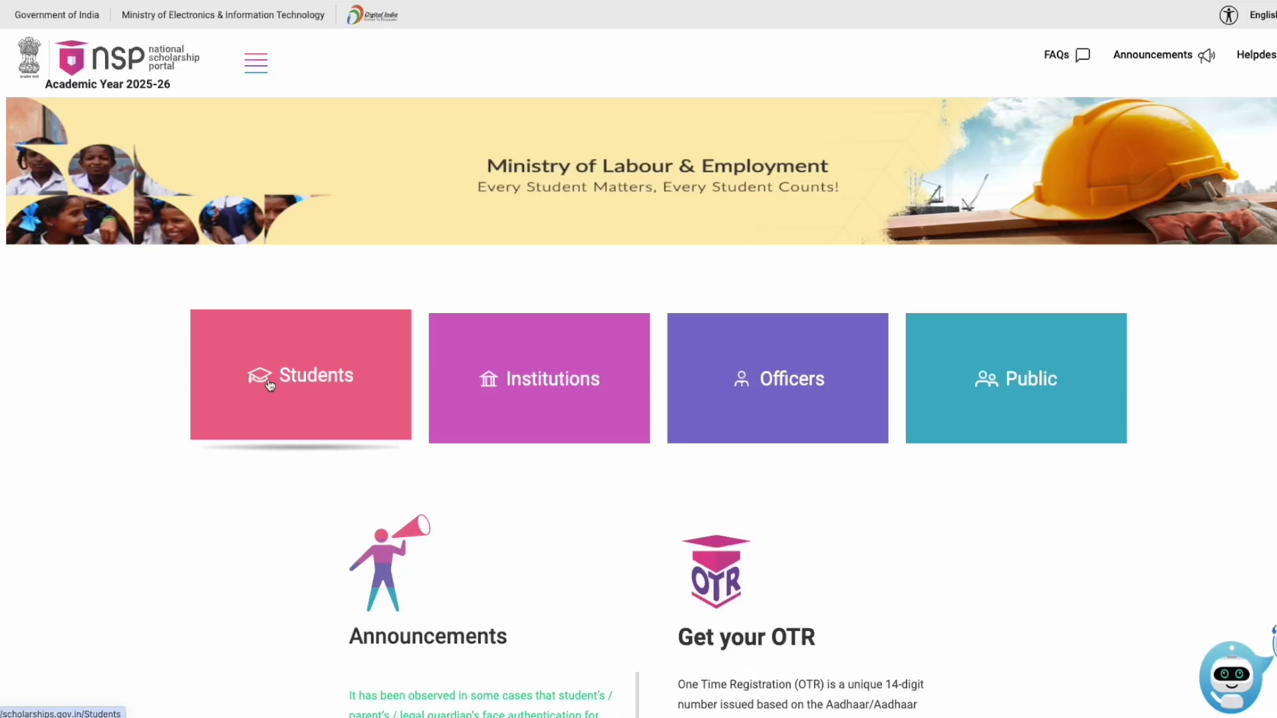
Step: Go to the Students section and open the Login with OTR page
{"action": "left_click", "coordinate": [270, 385]}
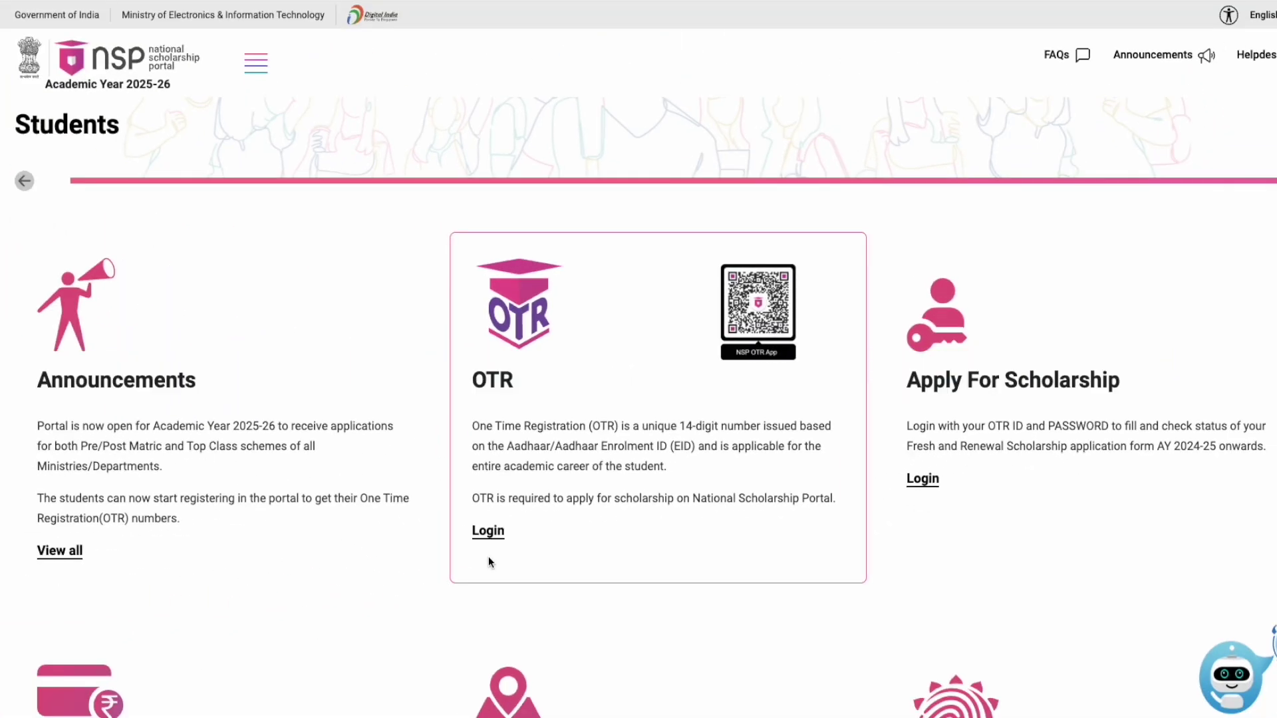
{"action": "left_click", "coordinate": [495, 532]}
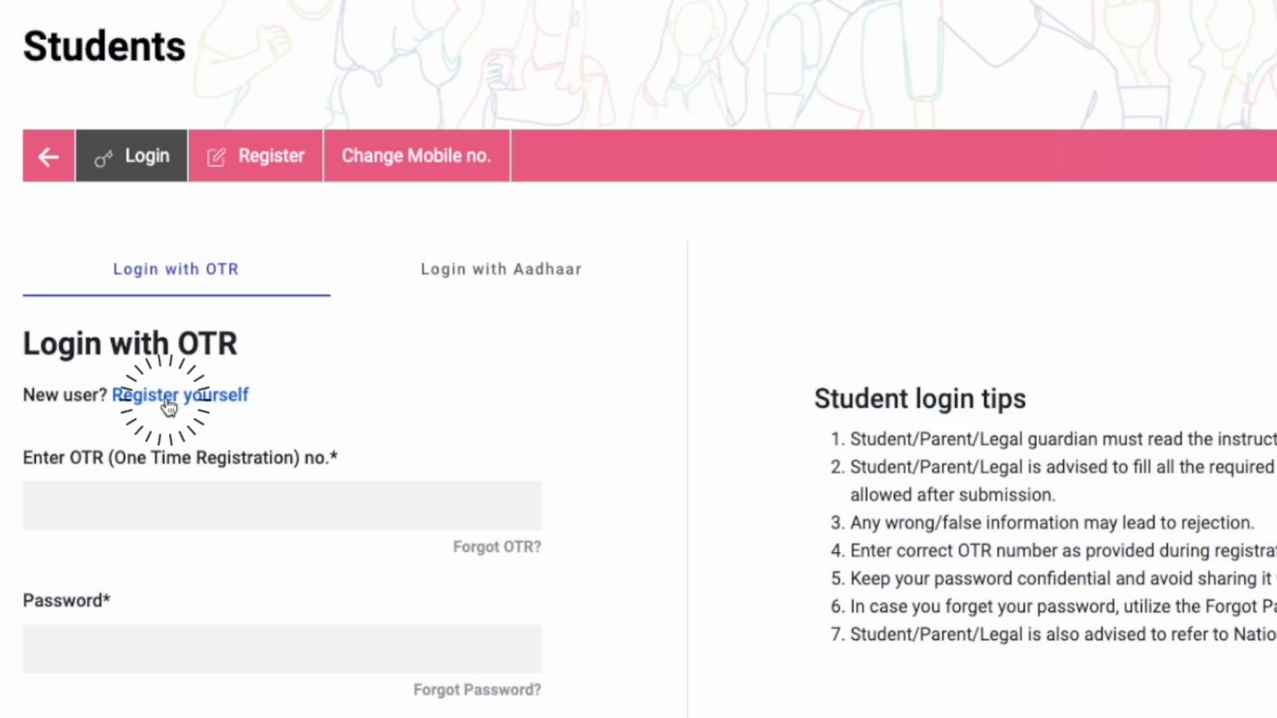
Step: Start a new registration, accept the OTR guidelines and Aadhaar de-duplication consent, and continue
{"action": "left_click", "coordinate": [170, 407]}
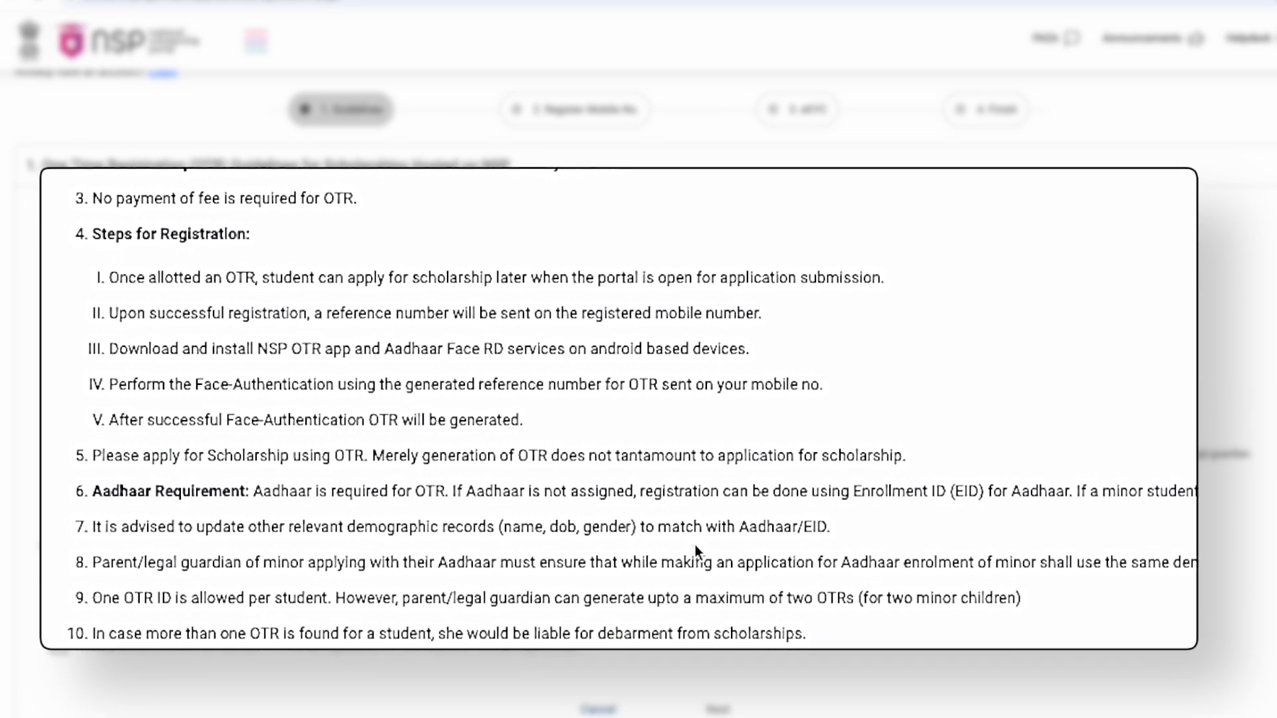
{"action": "scroll", "coordinate": [445, 488], "scroll_direction": "down", "scroll_amount": 2}
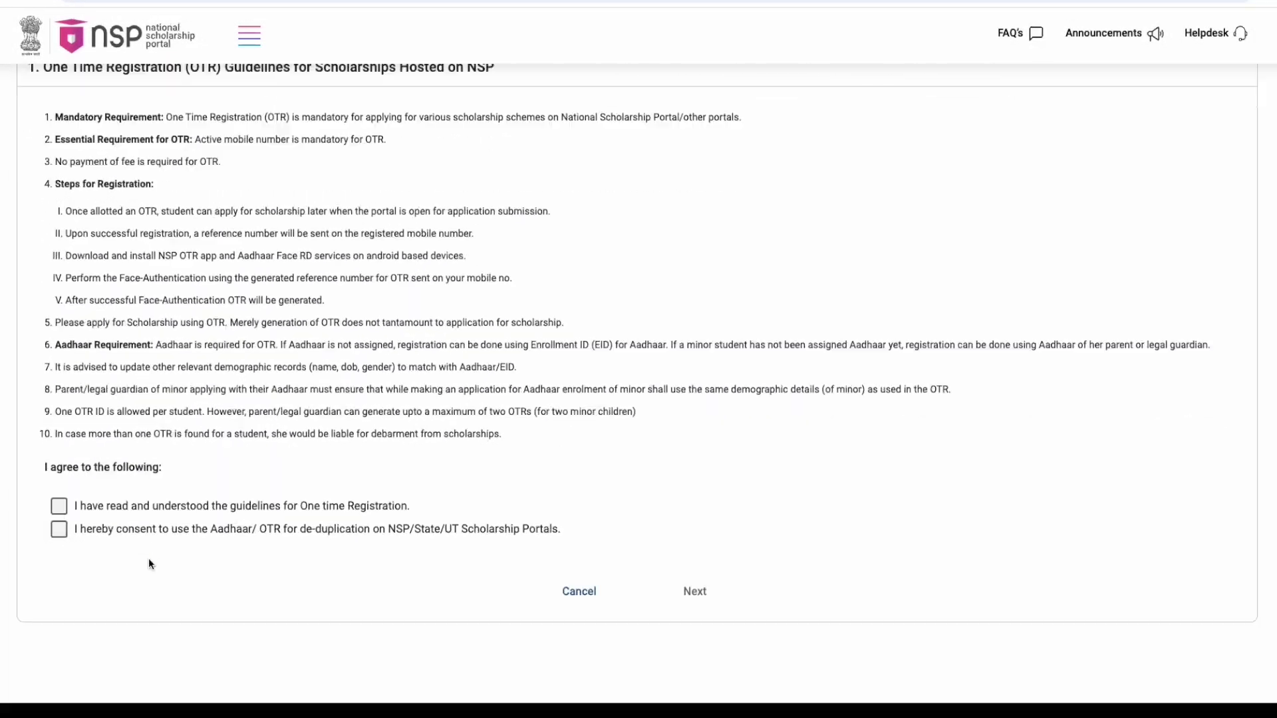
{"action": "left_click", "coordinate": [60, 509]}
{"action": "left_click", "coordinate": [59, 532]}
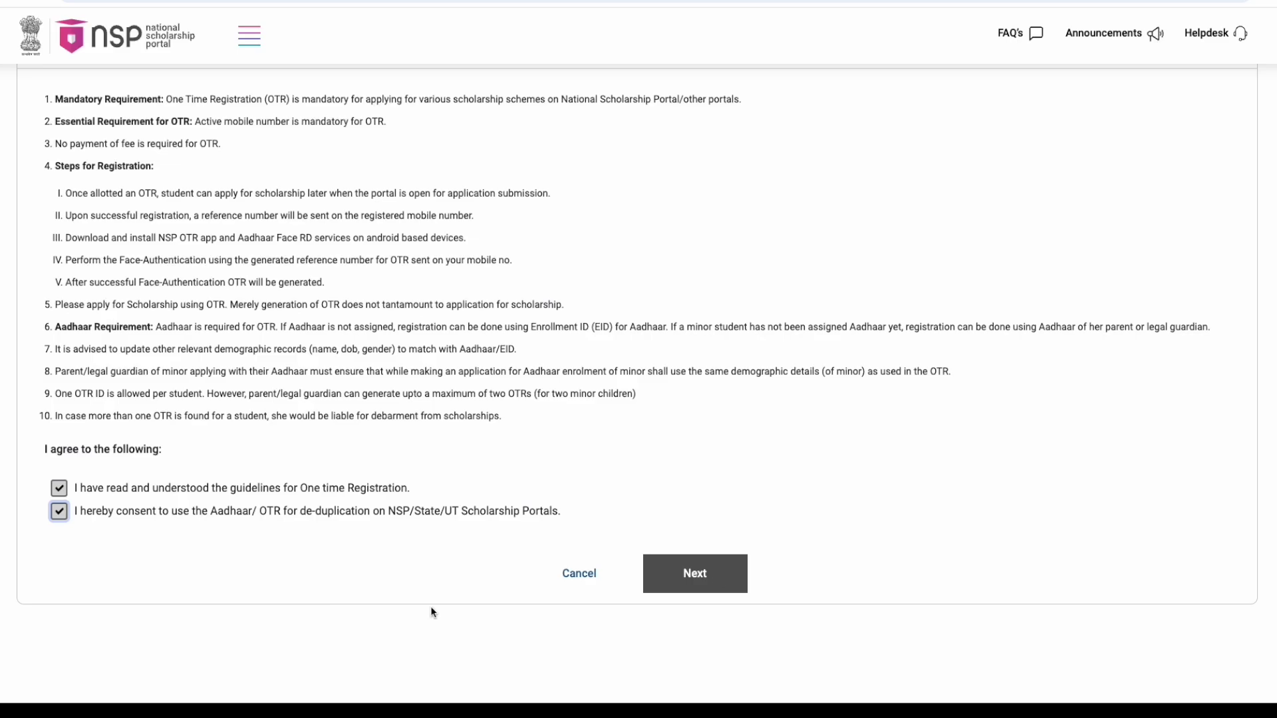
{"action": "left_click", "coordinate": [721, 578]}
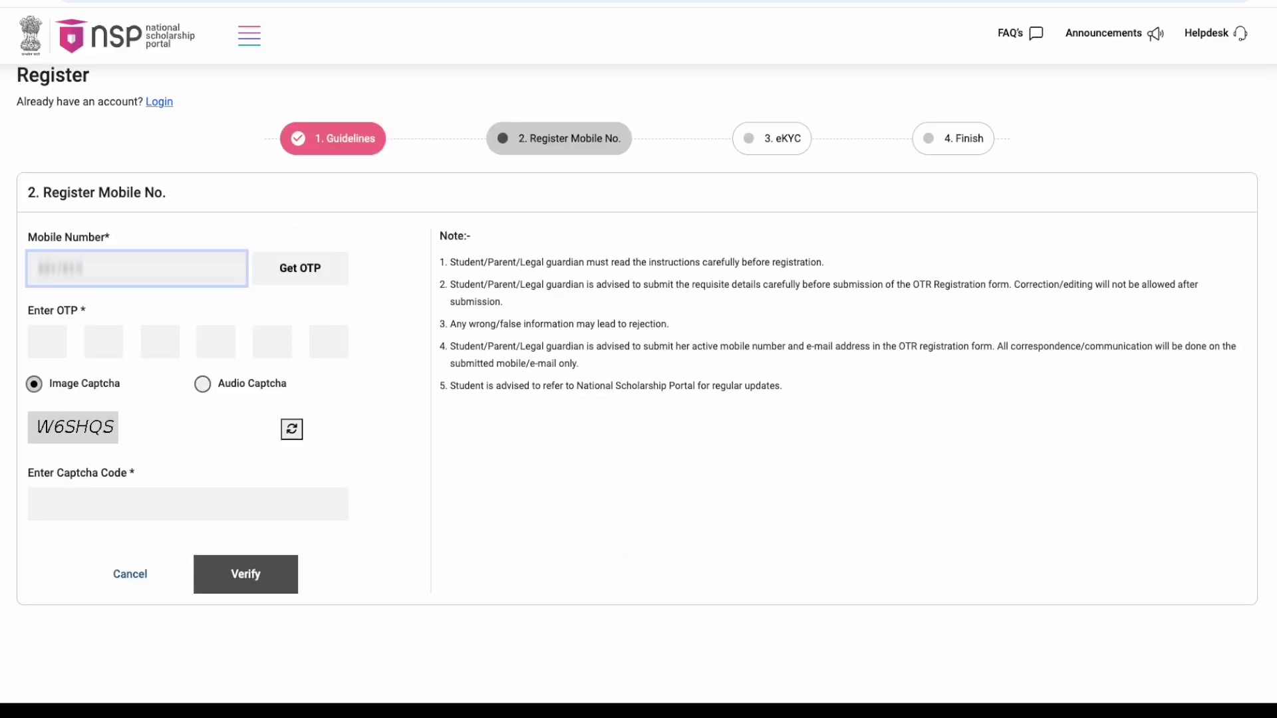
Step: Request an OTP for the mobile number, enter the OTP and captcha, and verify
{"action": "left_click", "coordinate": [300, 268]}
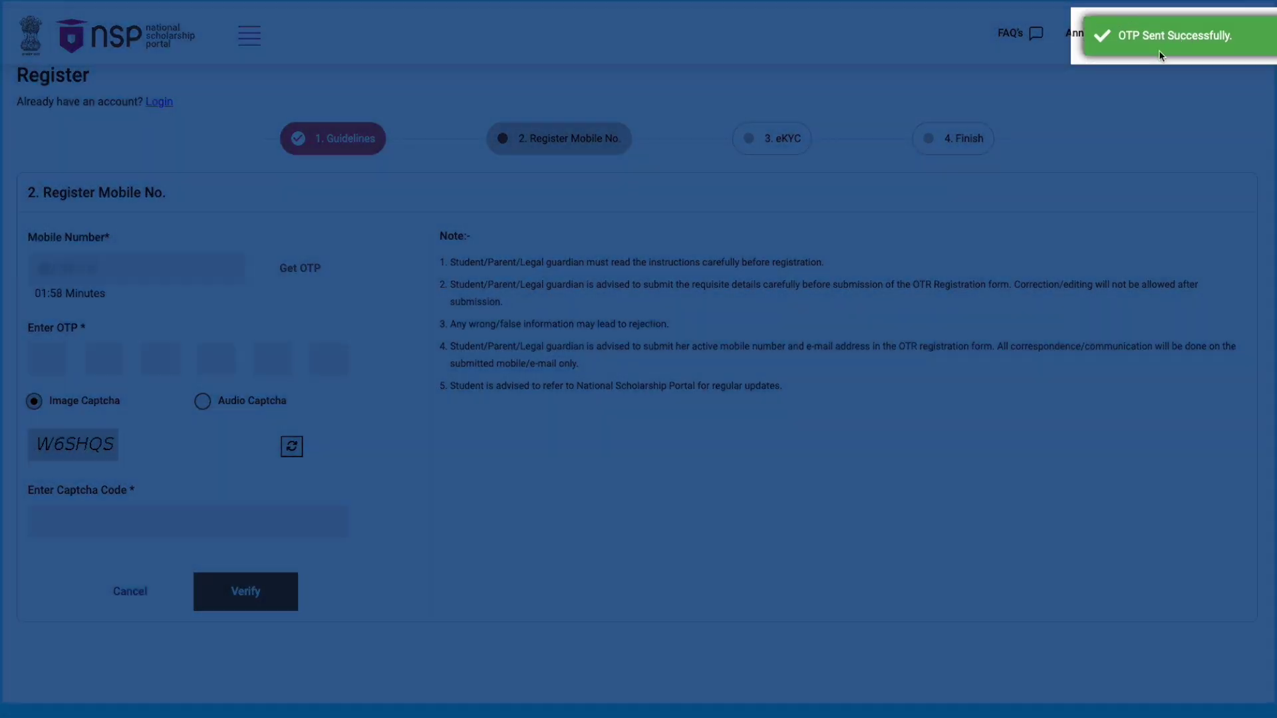
{"action": "left_click", "coordinate": [188, 521]}
{"action": "type", "text": "W6SH"}
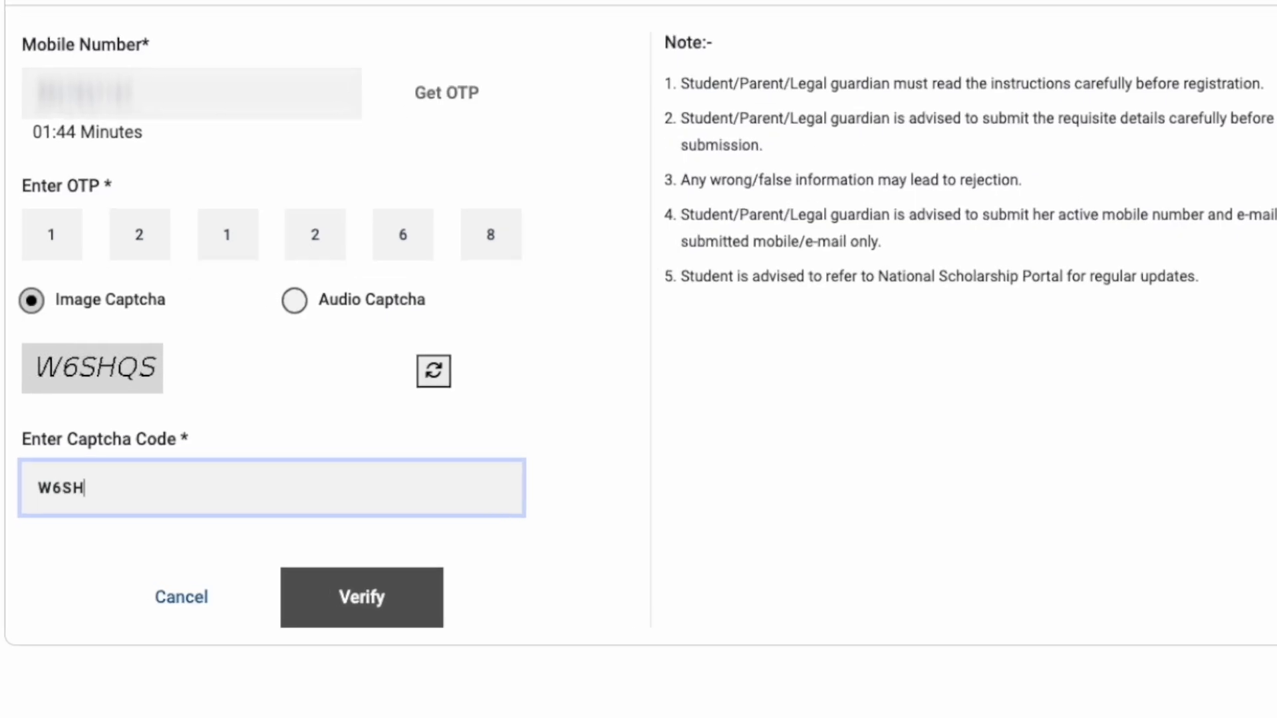
{"action": "type", "text": "Q"}
{"action": "left_click", "coordinate": [344, 601]}
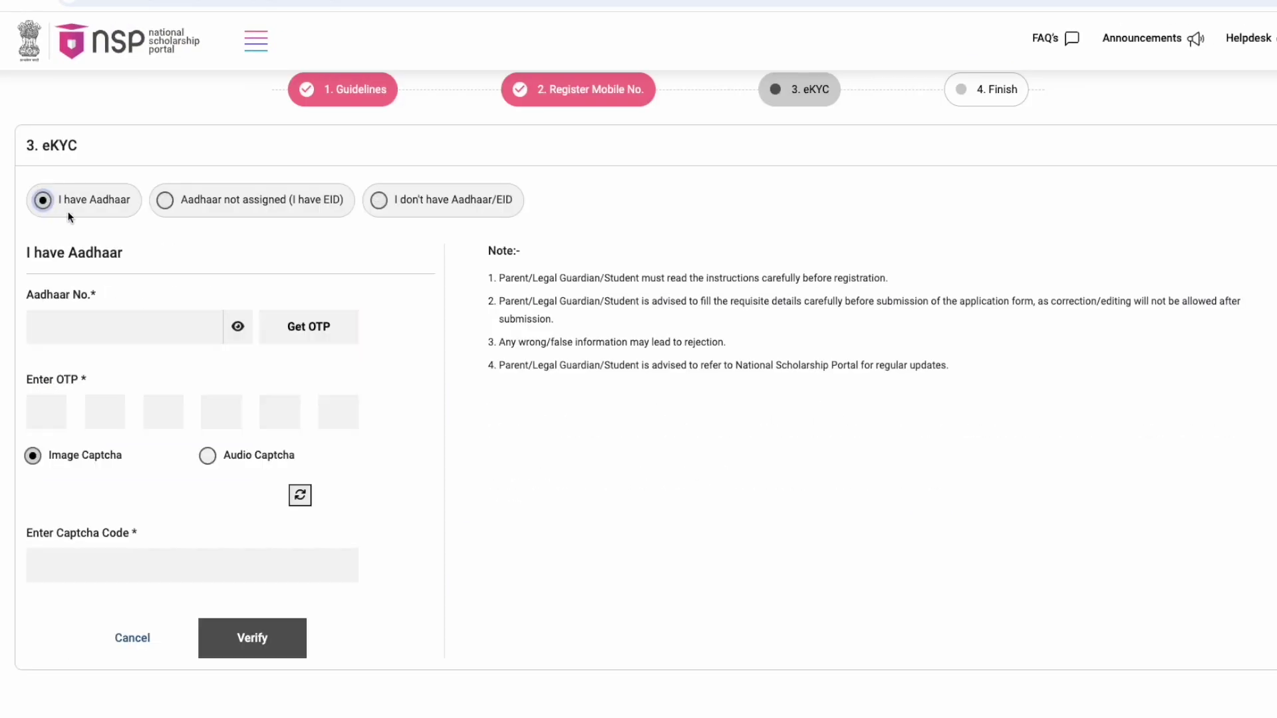
Step: Enter the Aadhaar number, request its OTP, then fill in the OTP and captcha
{"action": "left_click", "coordinate": [177, 329]}
{"action": "type", "text": "••••"}
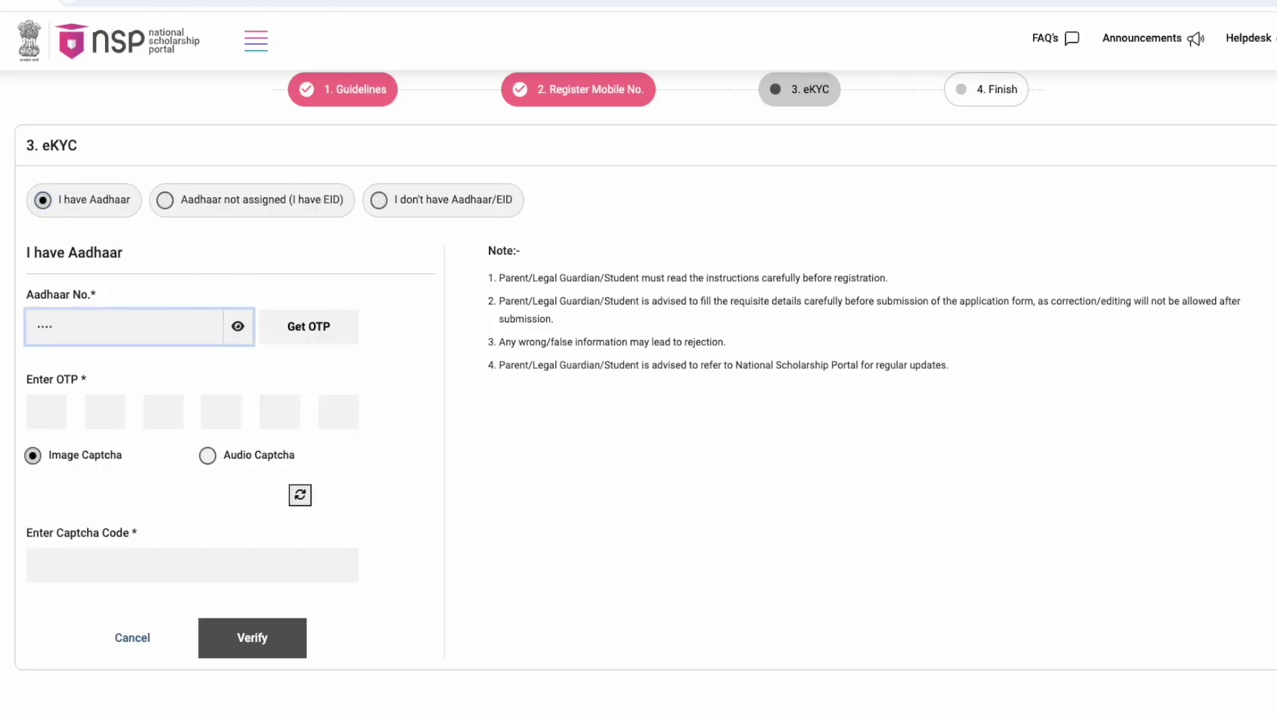
{"action": "type", "text": "••••••••"}
{"action": "left_click", "coordinate": [308, 326]}
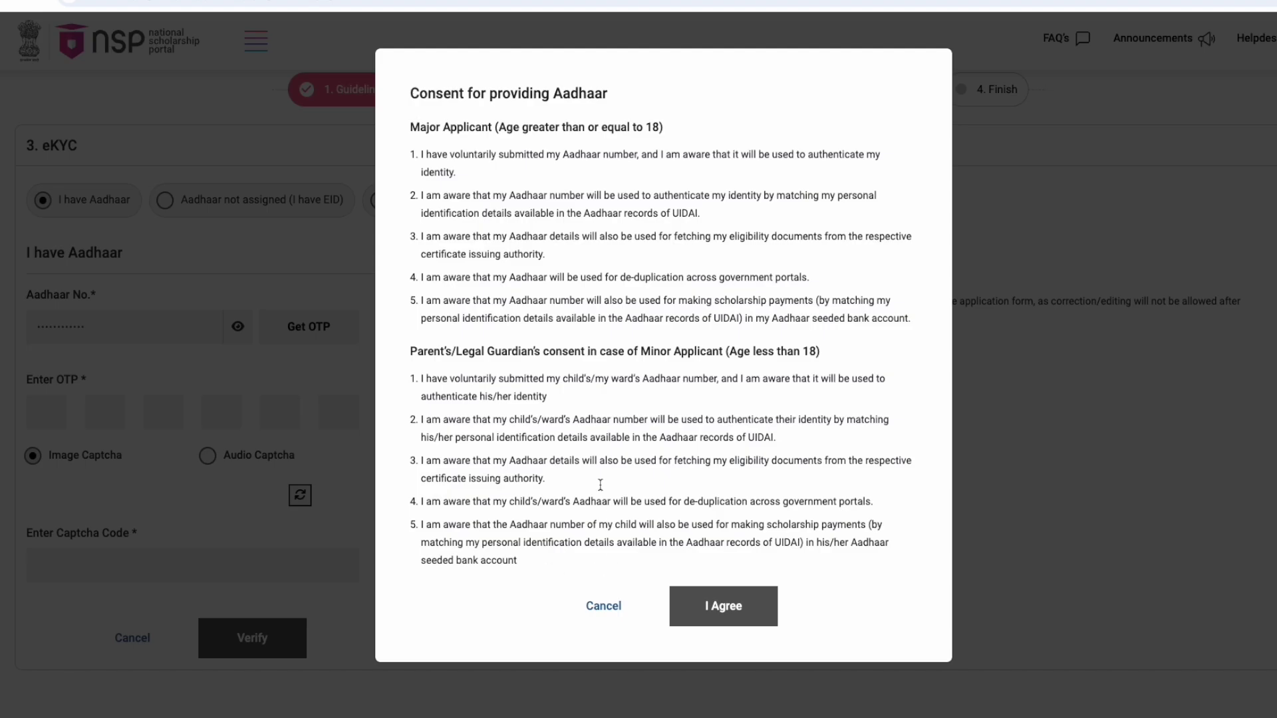
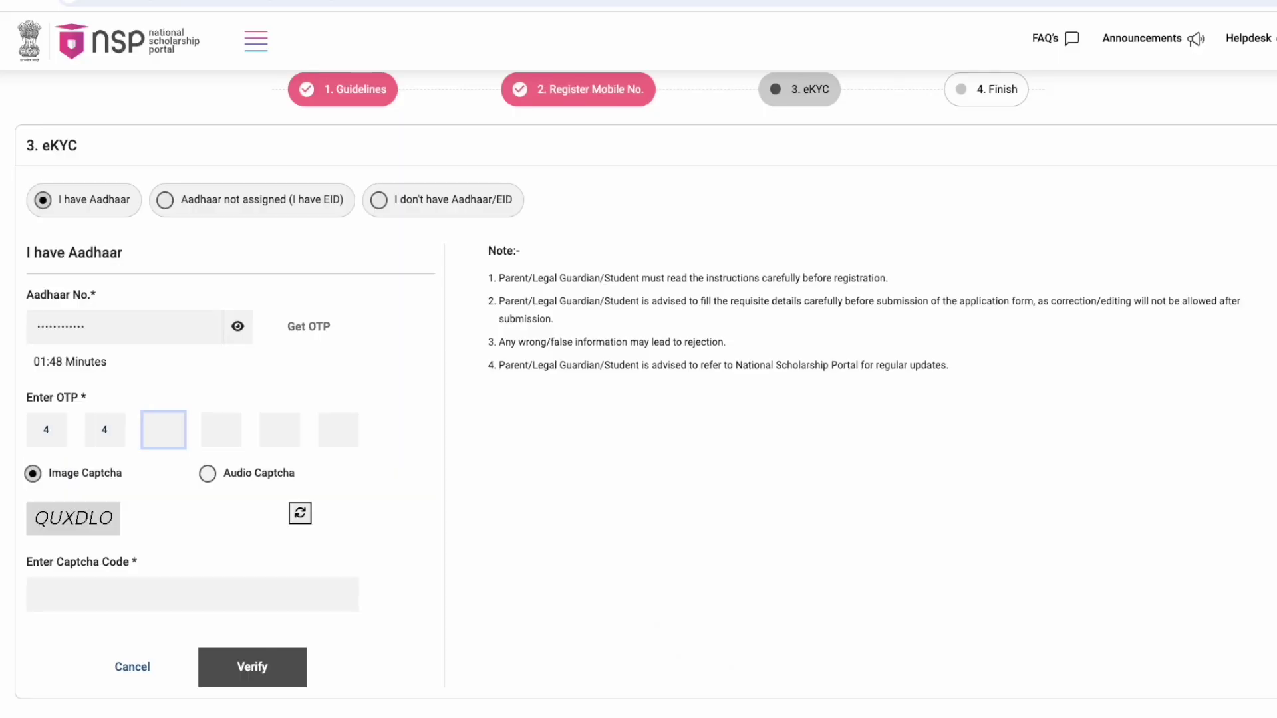
{"action": "left_click", "coordinate": [57, 595]}
{"action": "type", "text": "QU"}
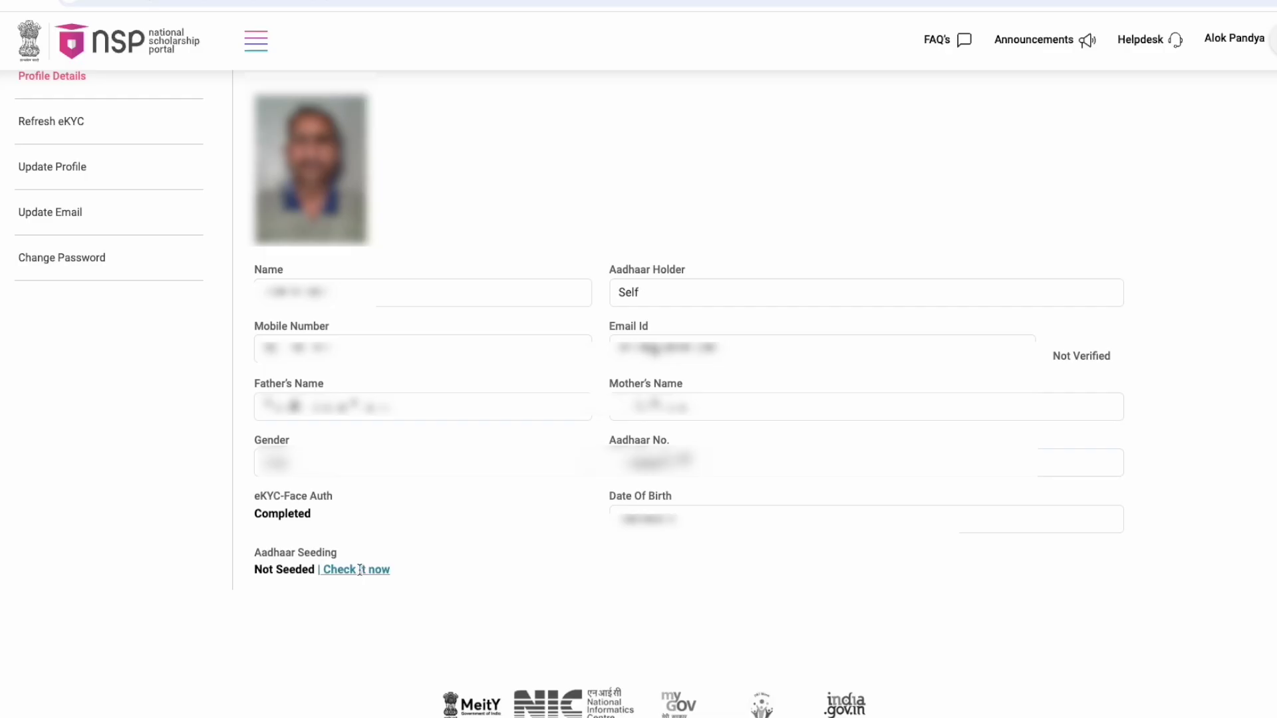
Step: Use 'Check it now' to check whether the bank account is Aadhaar-seeded
{"action": "left_click", "coordinate": [359, 569]}
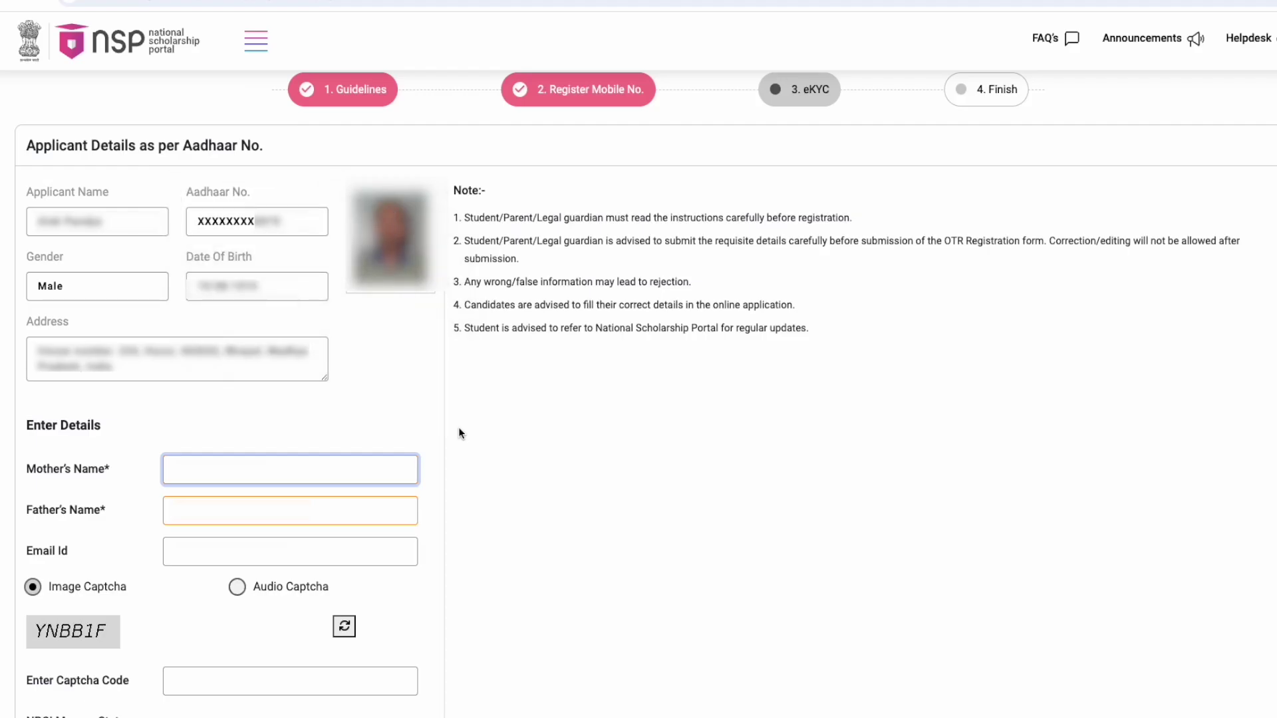
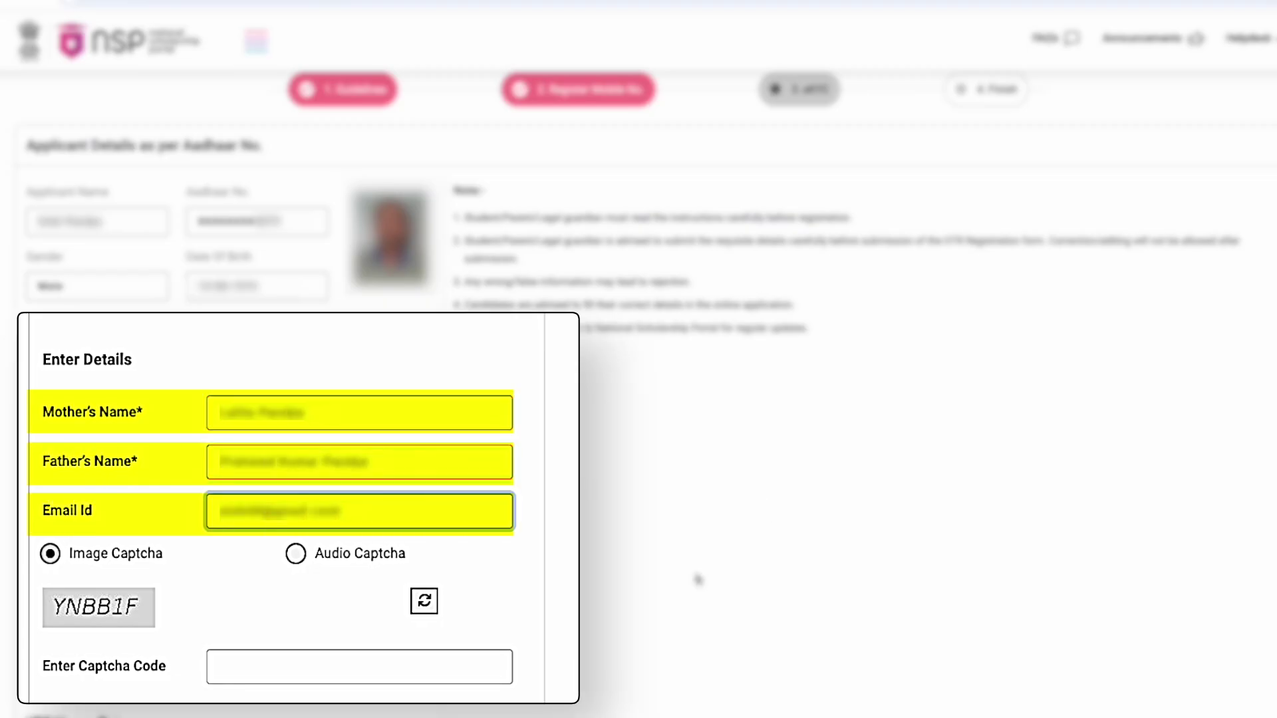
Step: Fill in the parents' names and captcha, click Finish, and select the generated reference number
{"action": "type", "text": "YNBB1"}
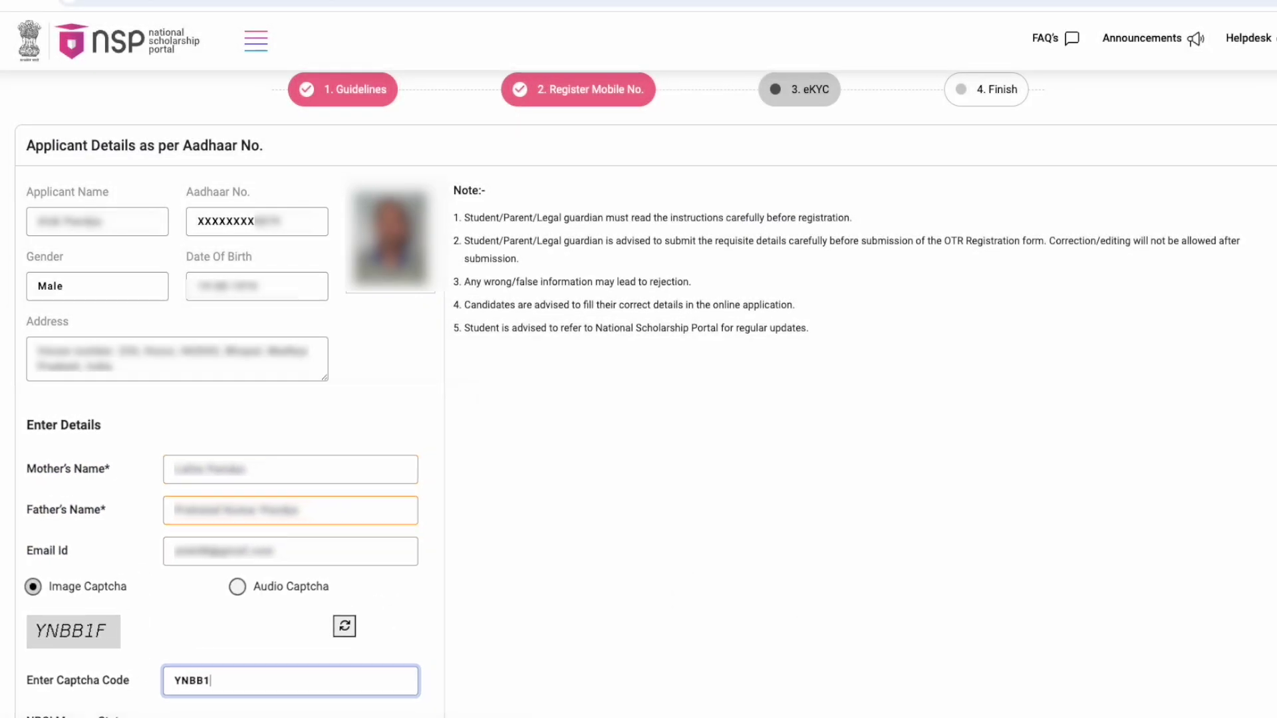
{"action": "type", "text": "F"}
{"action": "scroll", "coordinate": [195, 428], "scroll_direction": "down", "scroll_amount": 5}
{"action": "left_click", "coordinate": [197, 422]}
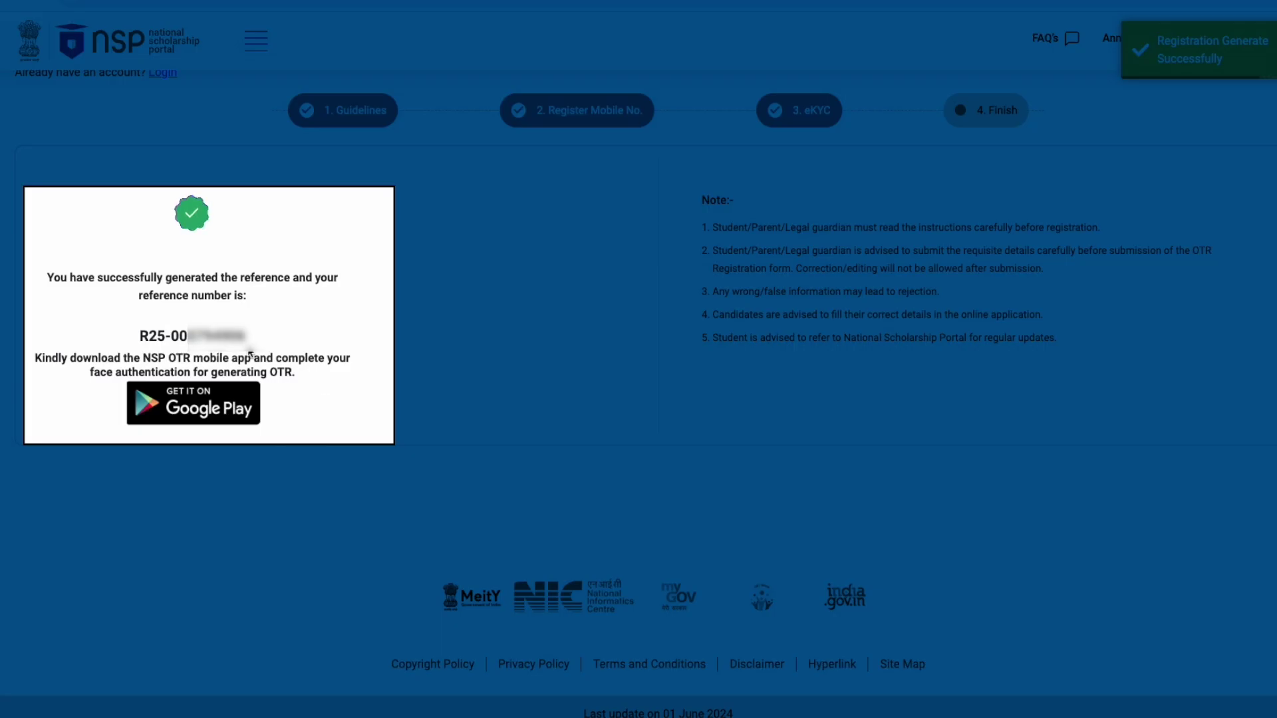
{"action": "left_click_drag", "start_coordinate": [261, 321], "coordinate": [219, 315]}
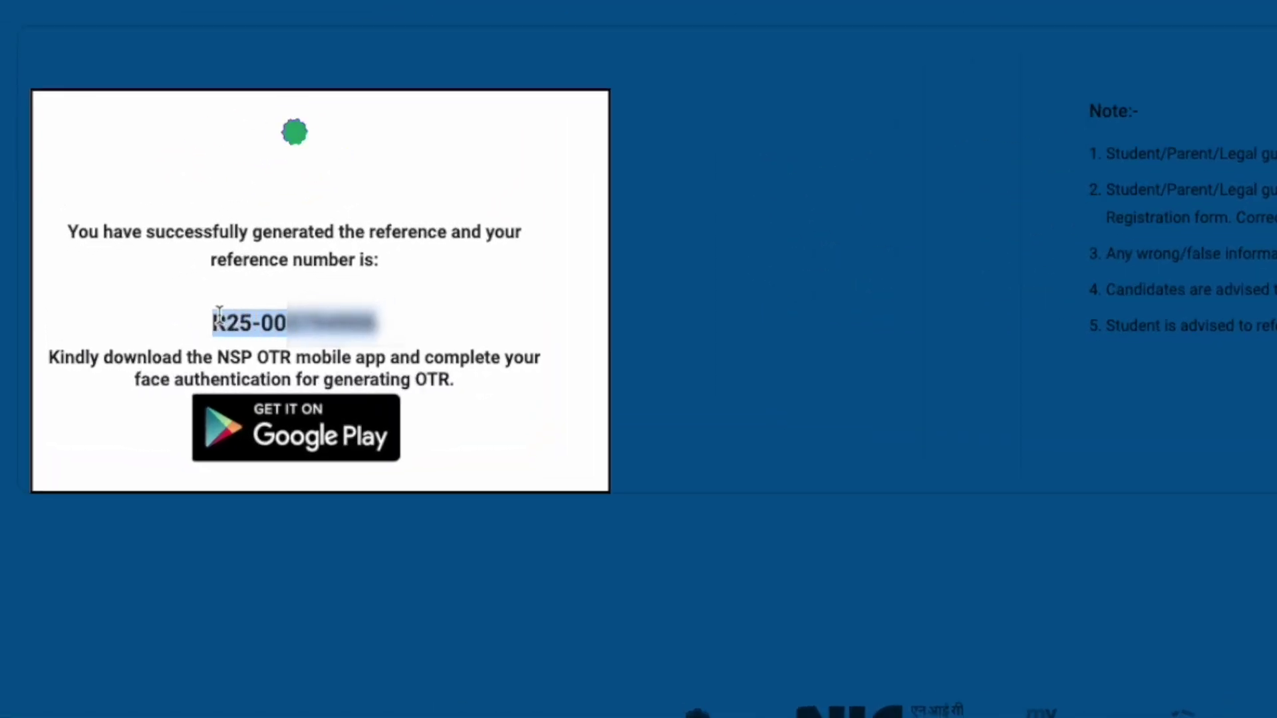
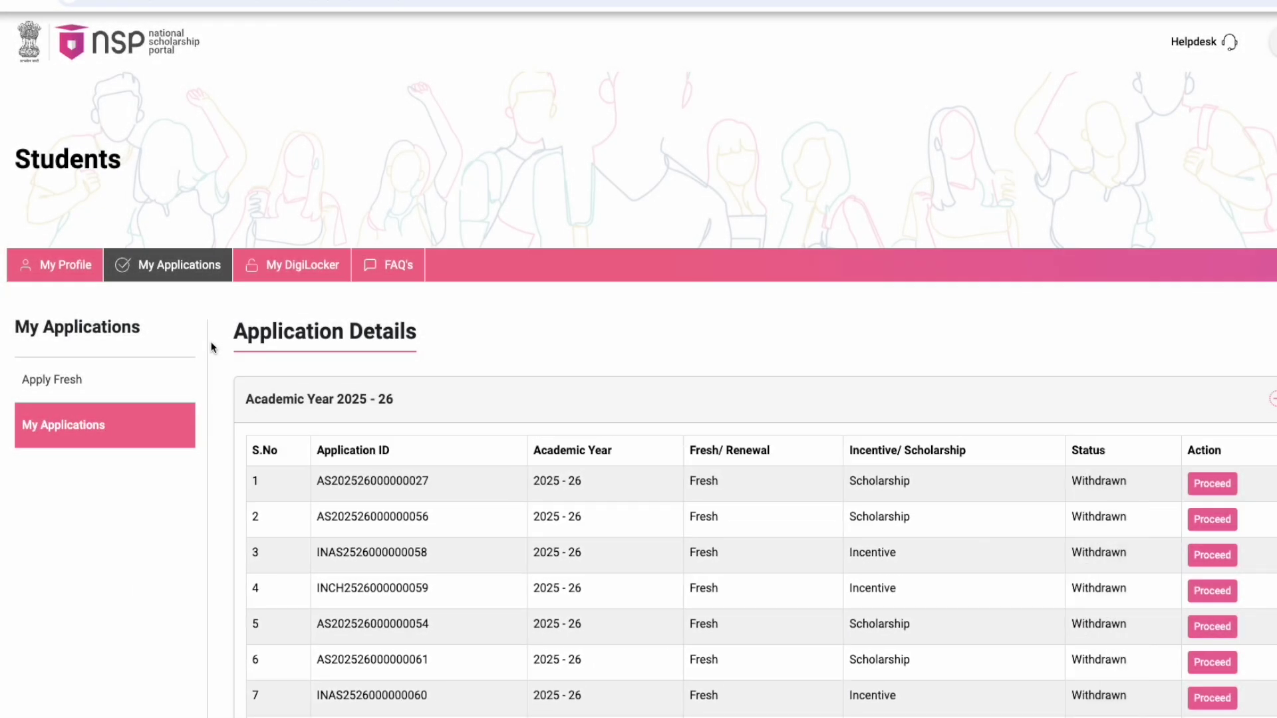
Step: Read the Apply Fresh guidelines, tick both undertaking checkboxes and agree to start a 2025-26 application
{"action": "left_click", "coordinate": [67, 377]}
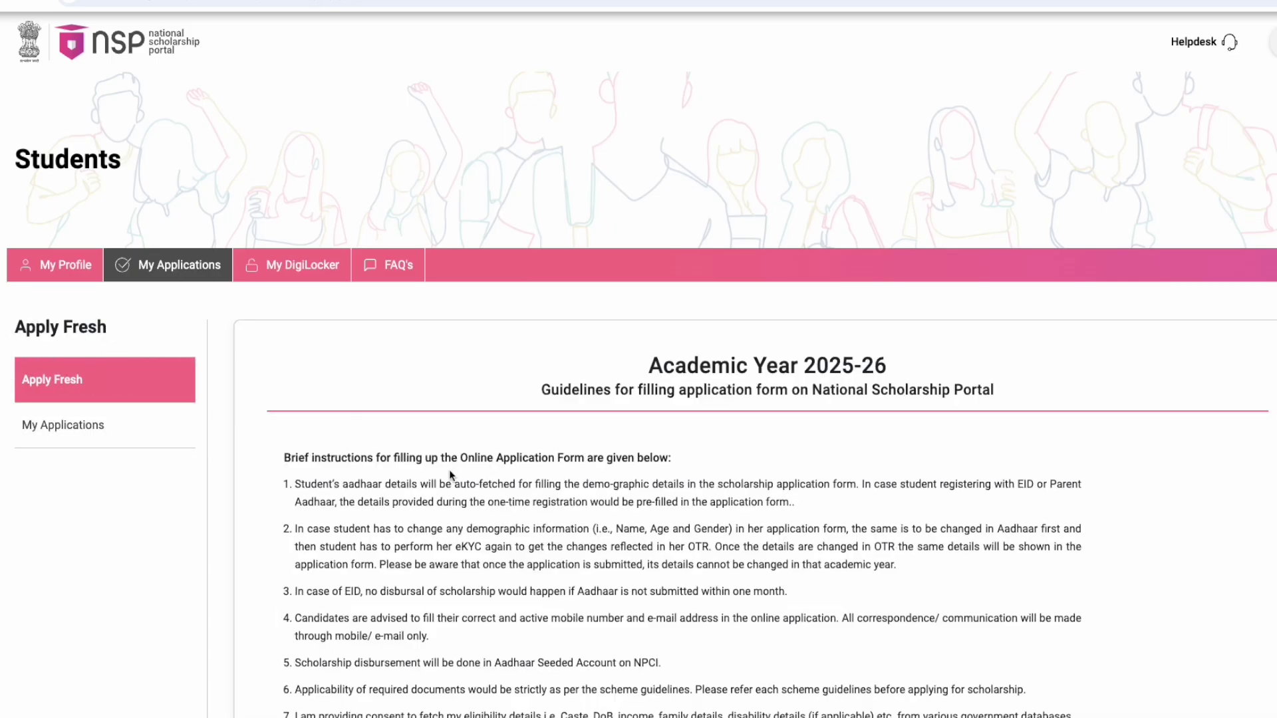
{"action": "scroll", "coordinate": [387, 406], "scroll_direction": "down", "scroll_amount": 7}
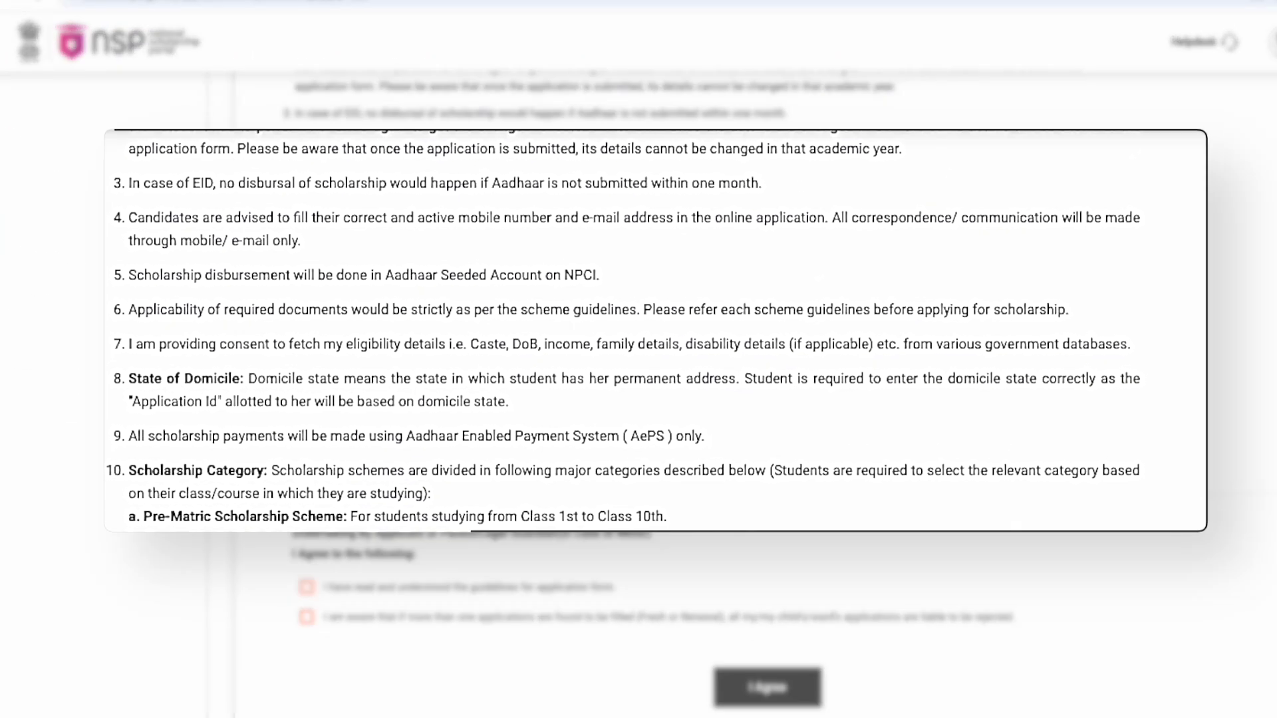
{"action": "scroll", "coordinate": [215, 443], "scroll_direction": "down", "scroll_amount": 3}
{"action": "scroll", "coordinate": [215, 444], "scroll_direction": "down", "scroll_amount": 3}
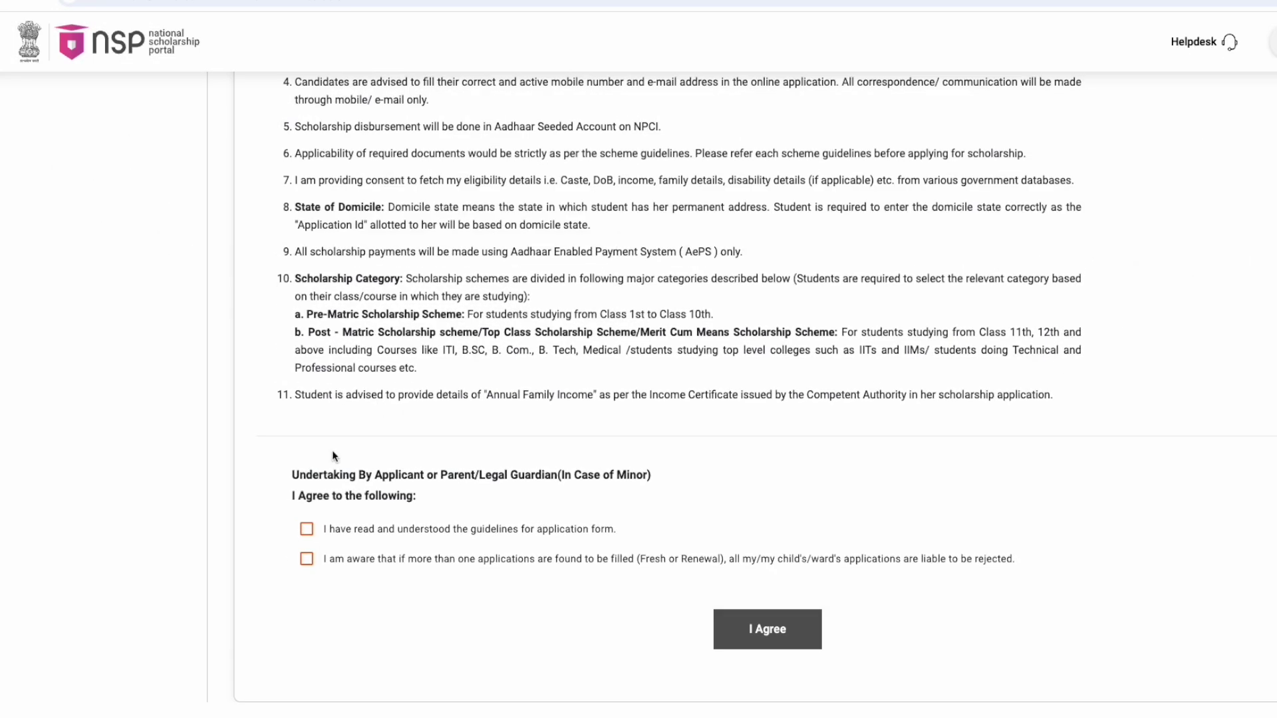
{"action": "left_click", "coordinate": [306, 529]}
{"action": "left_click", "coordinate": [316, 561]}
{"action": "left_click", "coordinate": [770, 645]}
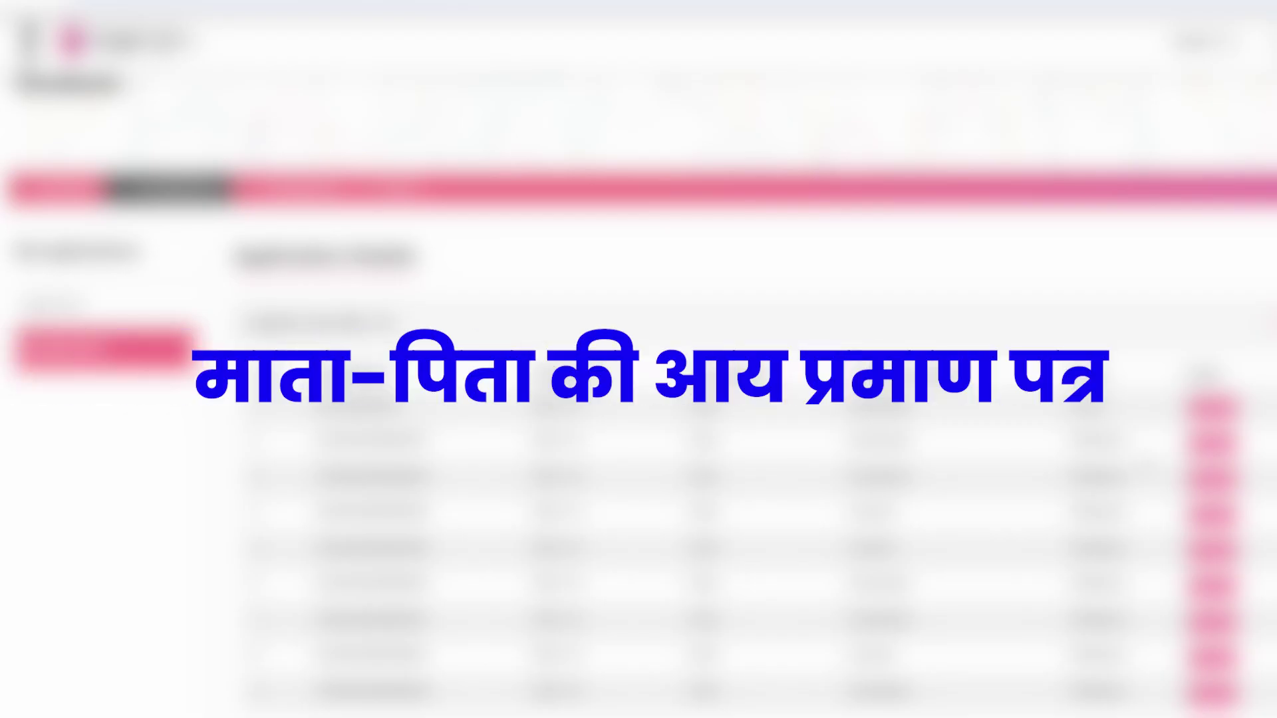
Step: Open the new application's form and save National Means Cum Merit Scholarship as its scheme
{"action": "left_click", "coordinate": [1211, 408]}
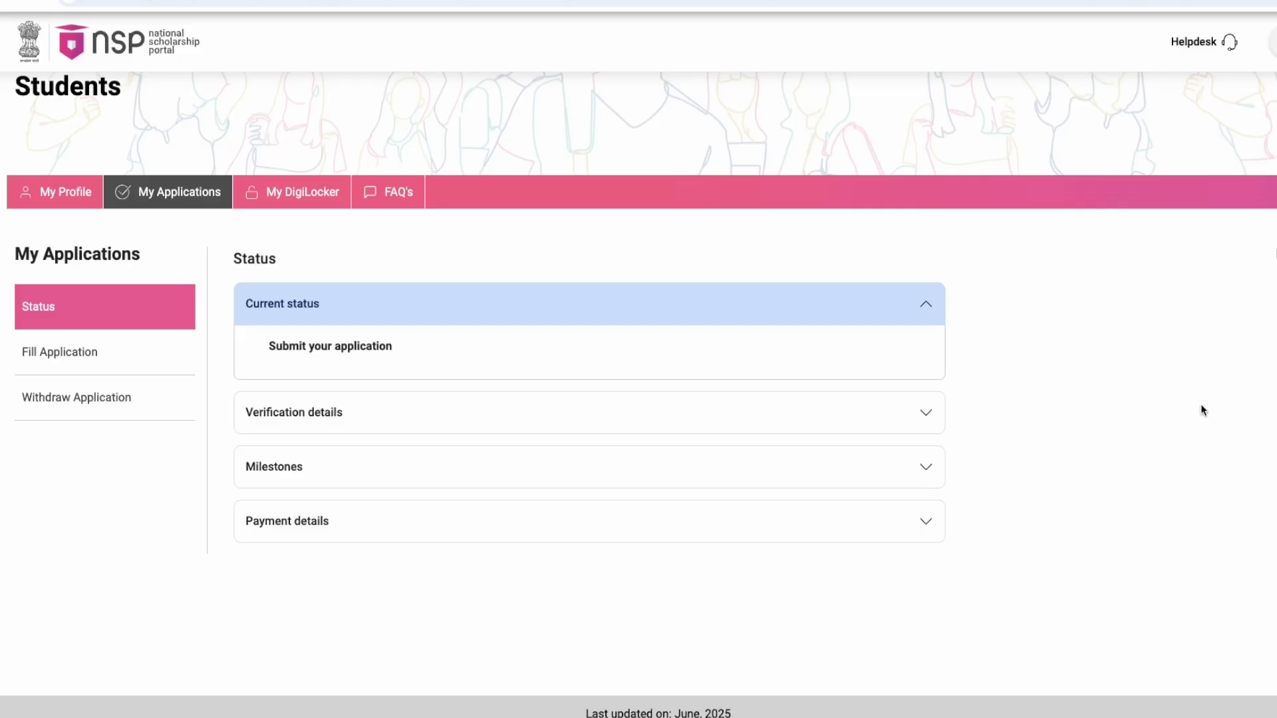
{"action": "left_click", "coordinate": [135, 364]}
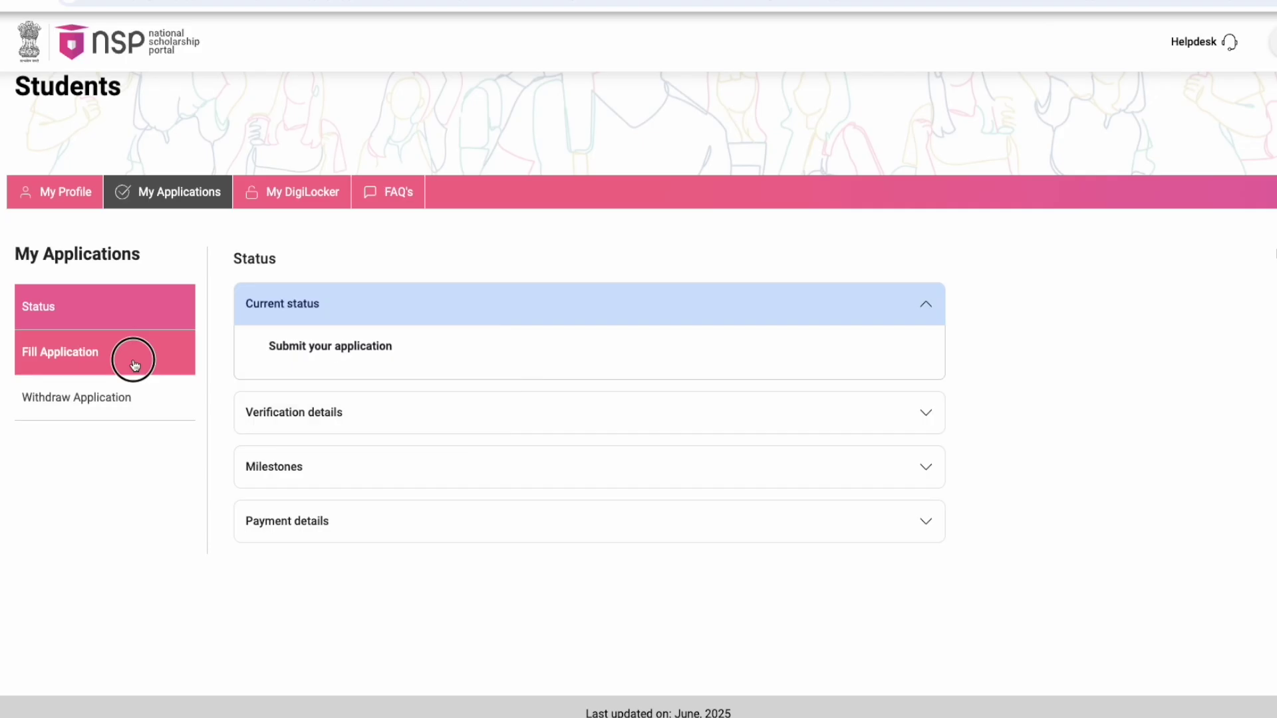
{"action": "left_click", "coordinate": [135, 364]}
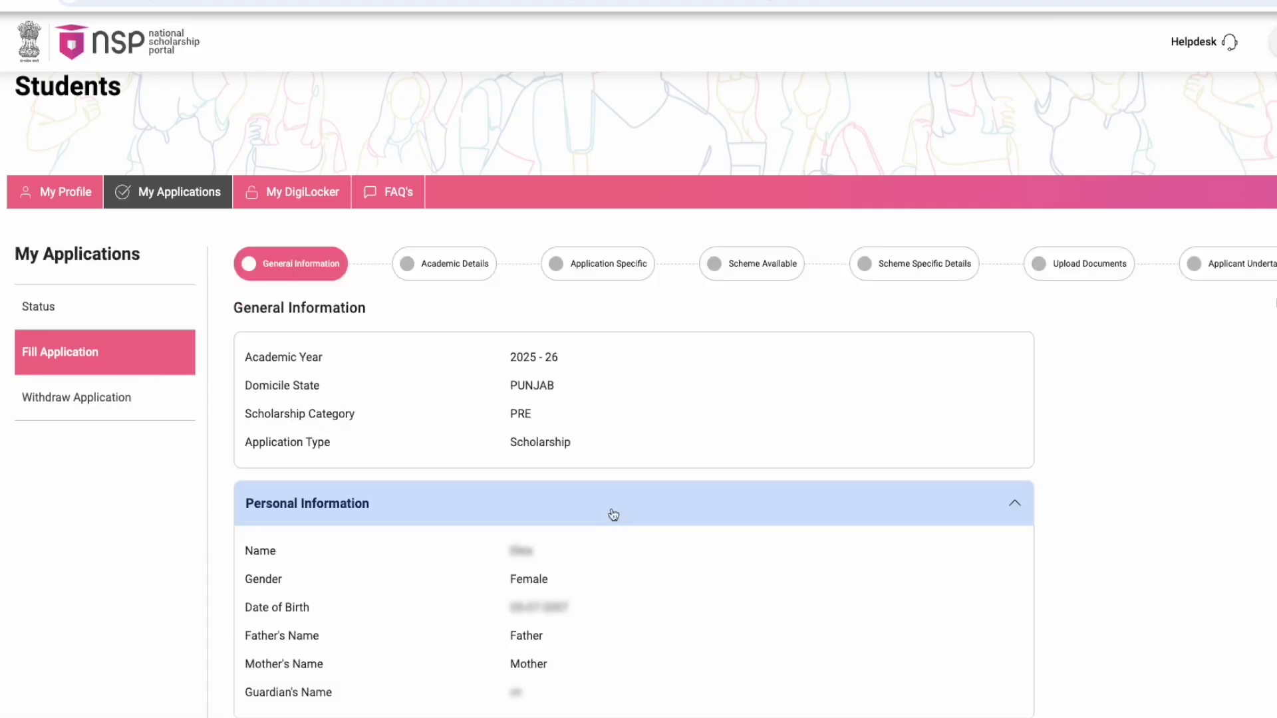
{"action": "scroll", "coordinate": [613, 514], "scroll_direction": "down", "scroll_amount": 9}
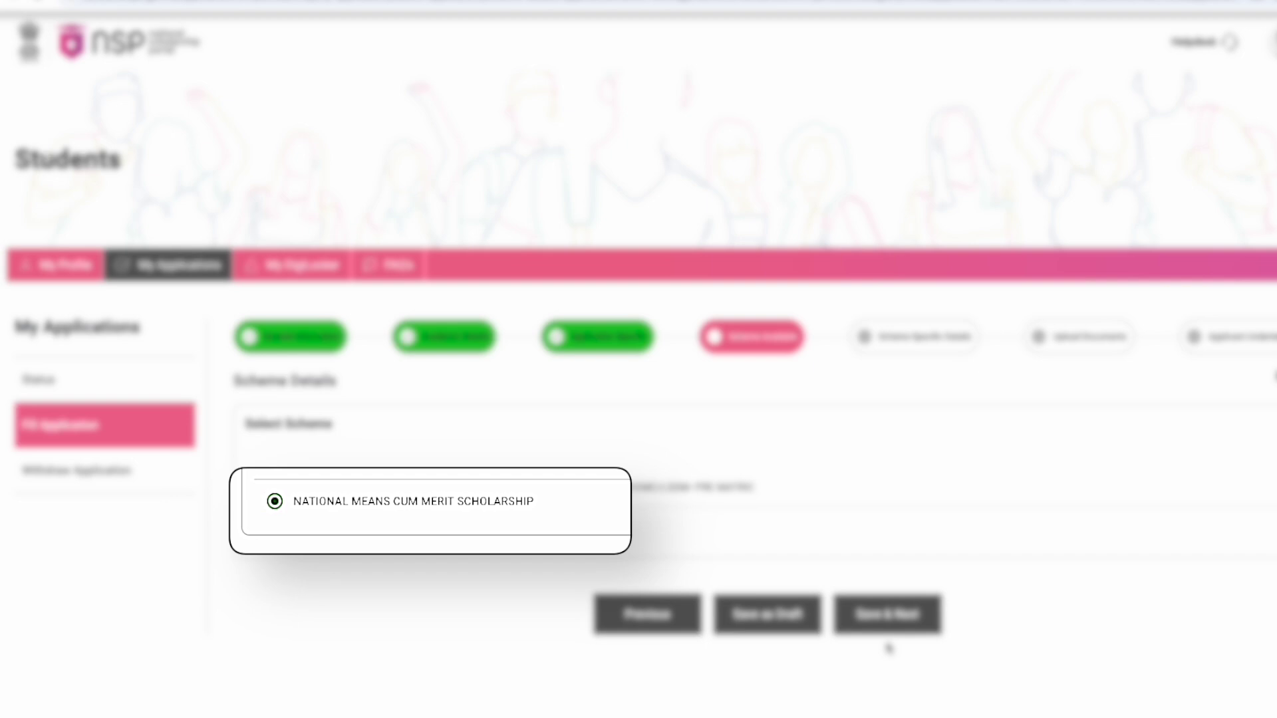
{"action": "left_click", "coordinate": [887, 617]}
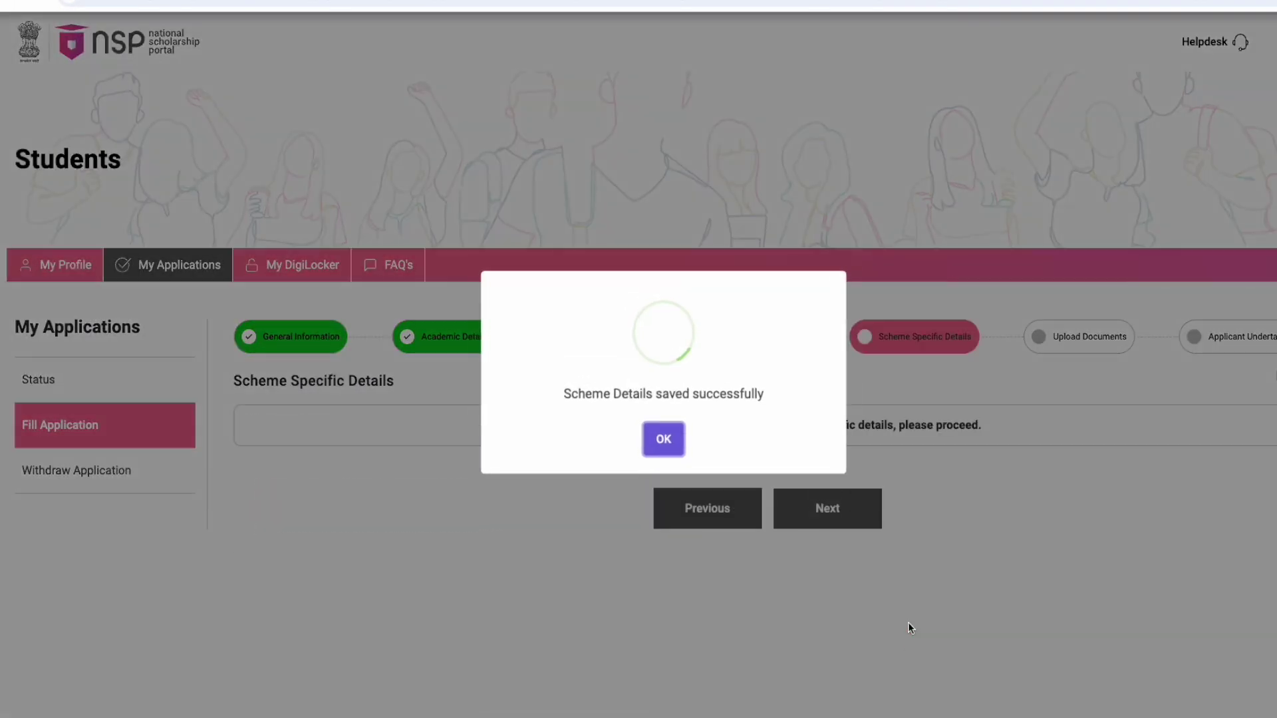
{"action": "left_click", "coordinate": [672, 440]}
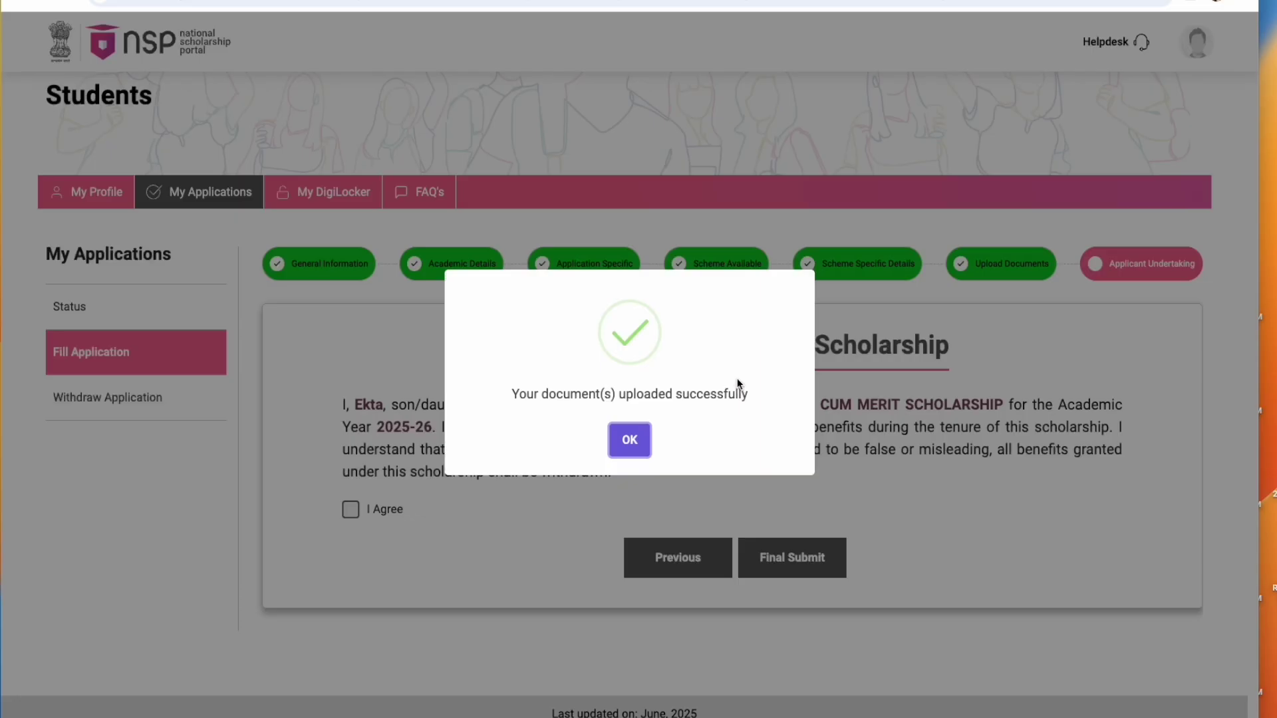
Step: Accept the applicant undertaking and final-submit the fresh application, confirming with Yes
{"action": "left_click", "coordinate": [629, 439]}
{"action": "left_click", "coordinate": [350, 509]}
{"action": "left_click", "coordinate": [797, 561]}
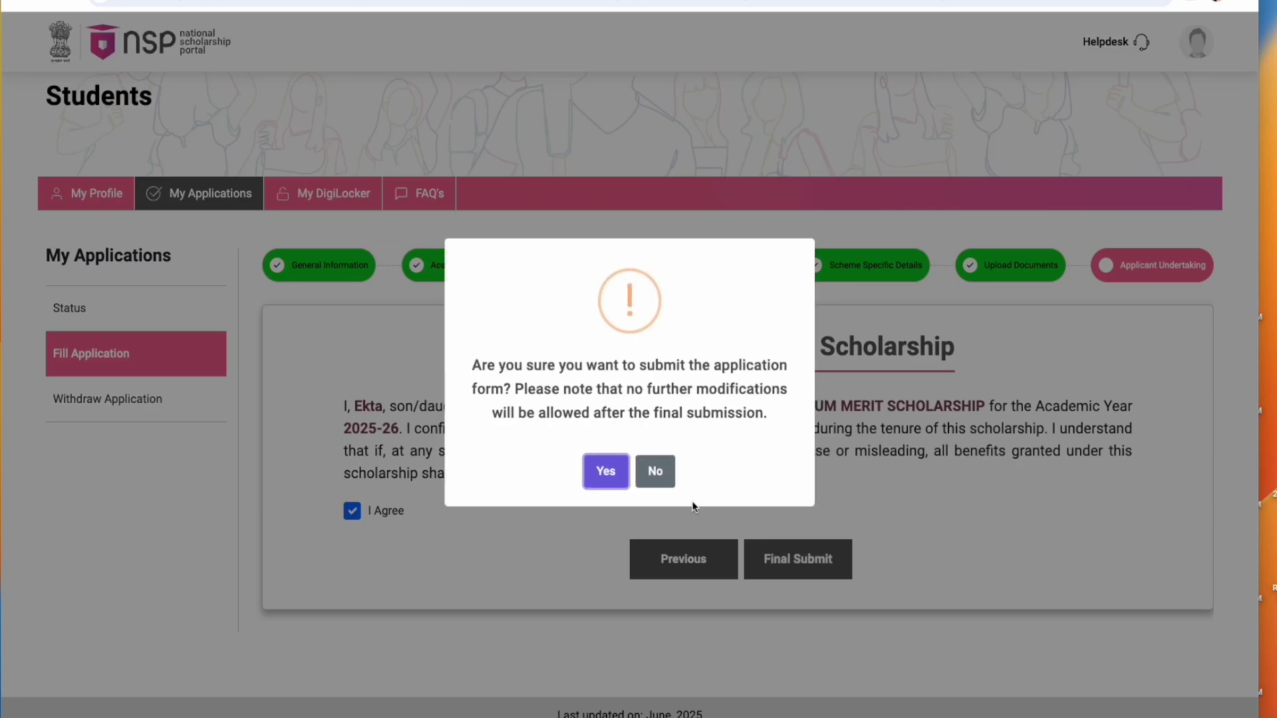
{"action": "left_click", "coordinate": [598, 472]}
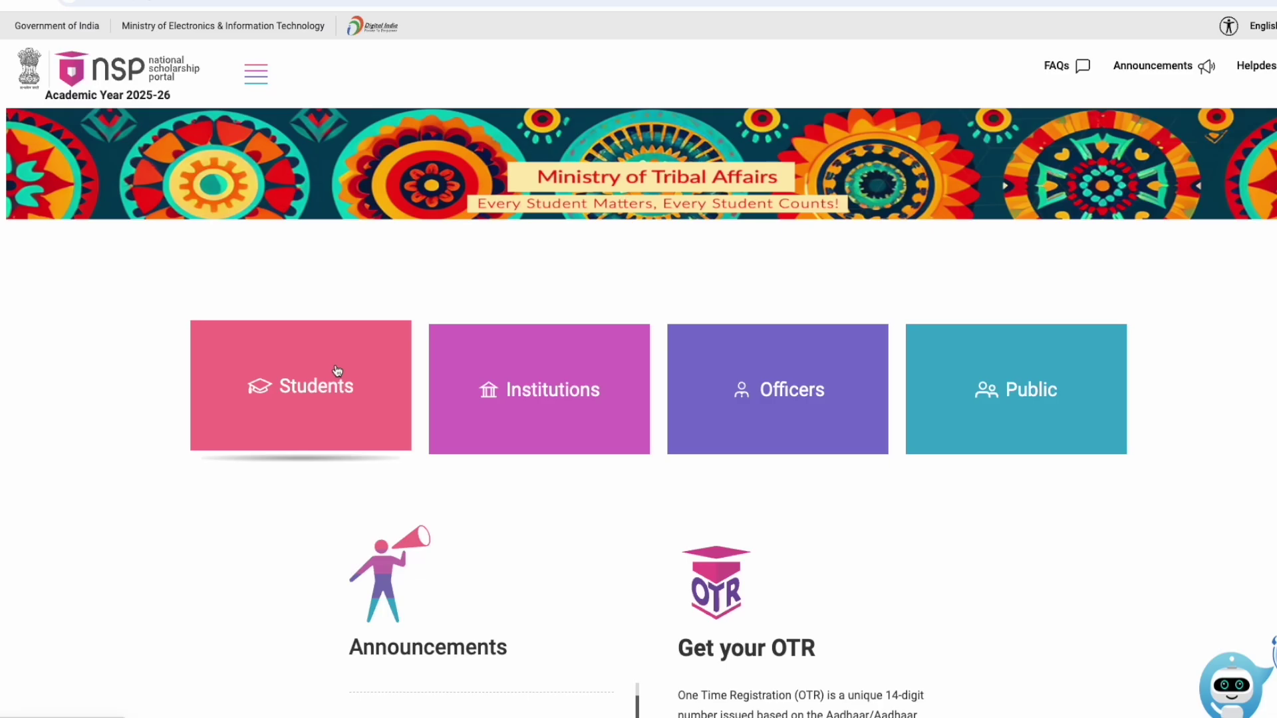
Step: Log in as a student with the OTR number, password and captcha PIN, then view the application list
{"action": "left_click", "coordinate": [337, 372]}
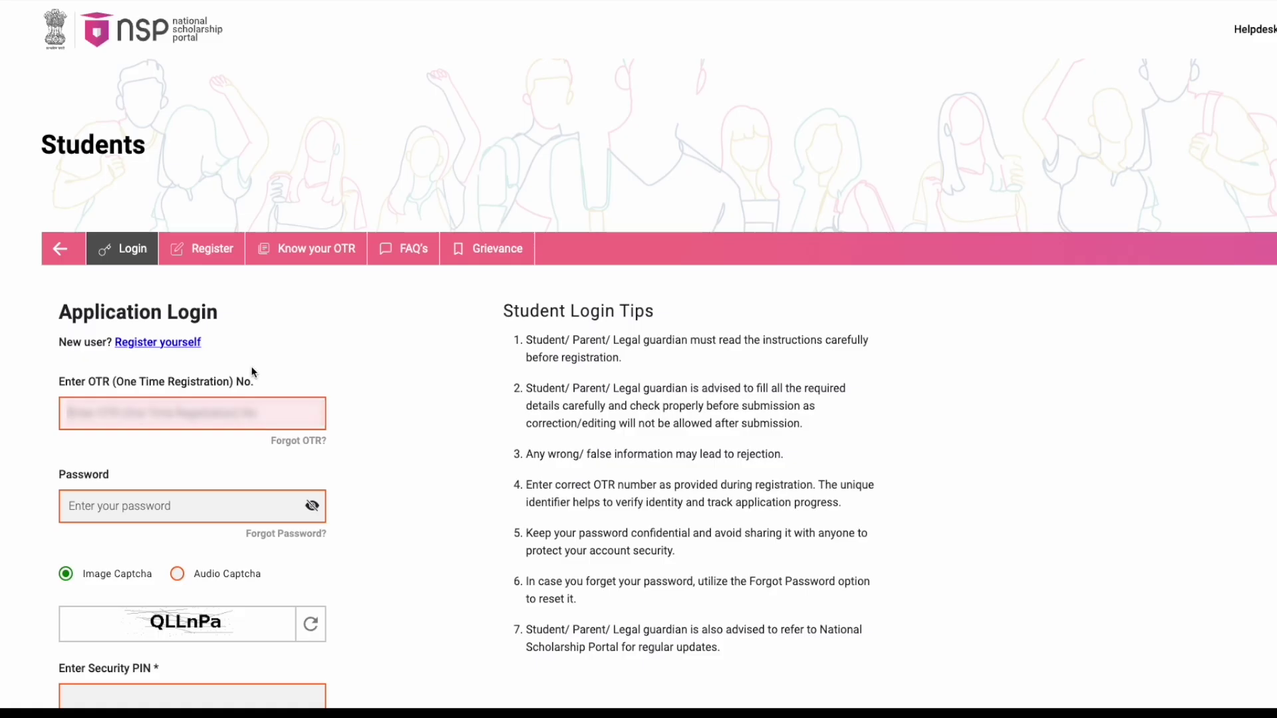
{"action": "left_click", "coordinate": [193, 413]}
{"action": "type", "text": "12345678901"}
{"action": "key", "text": "Tab"}
{"action": "type", "text": "a"}
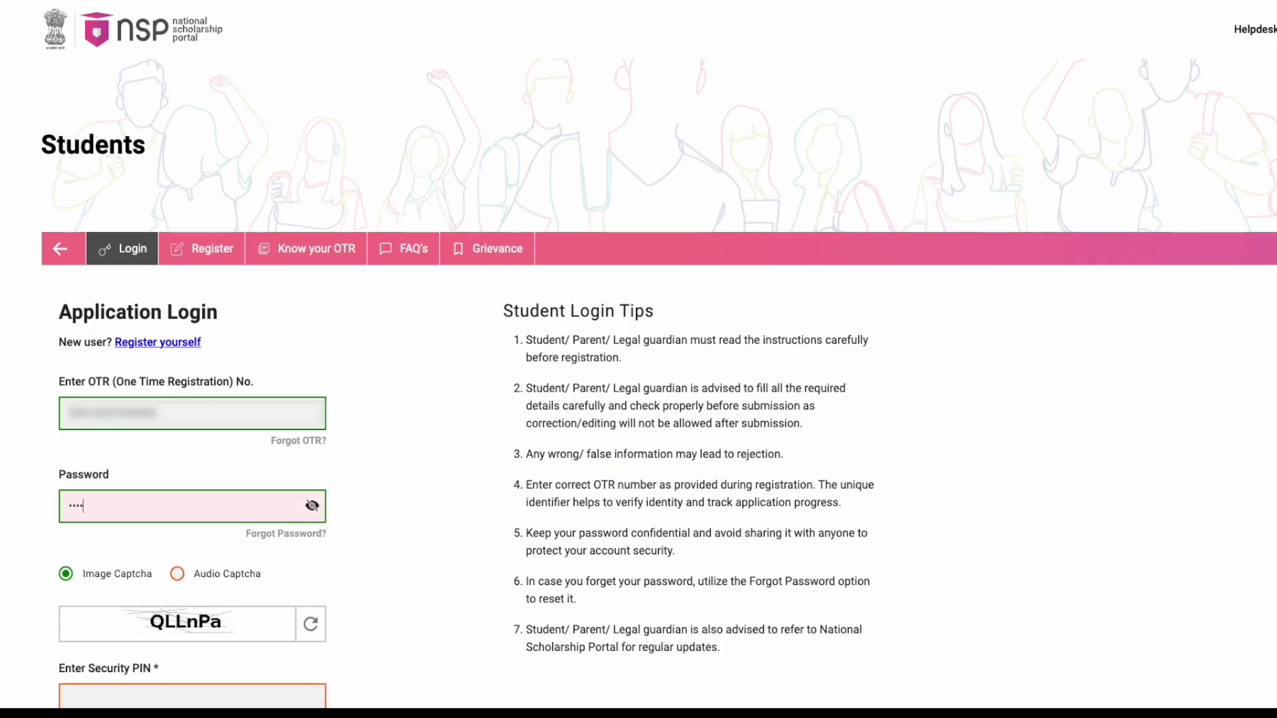
{"action": "scroll", "coordinate": [373, 490], "scroll_direction": "down", "scroll_amount": 2}
{"action": "left_click", "coordinate": [193, 606]}
{"action": "type", "text": "QLLnPa"}
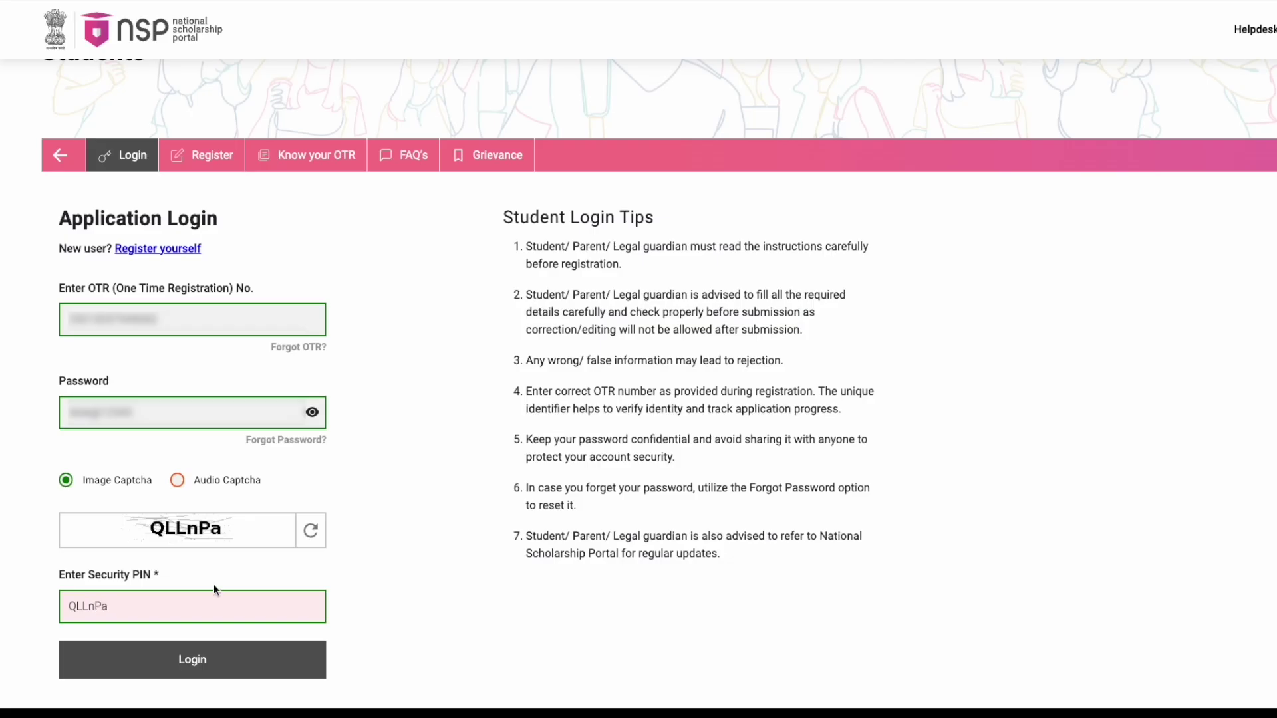
{"action": "left_click", "coordinate": [189, 660]}
{"action": "left_click_drag", "start_coordinate": [313, 517], "coordinate": [1127, 526]}
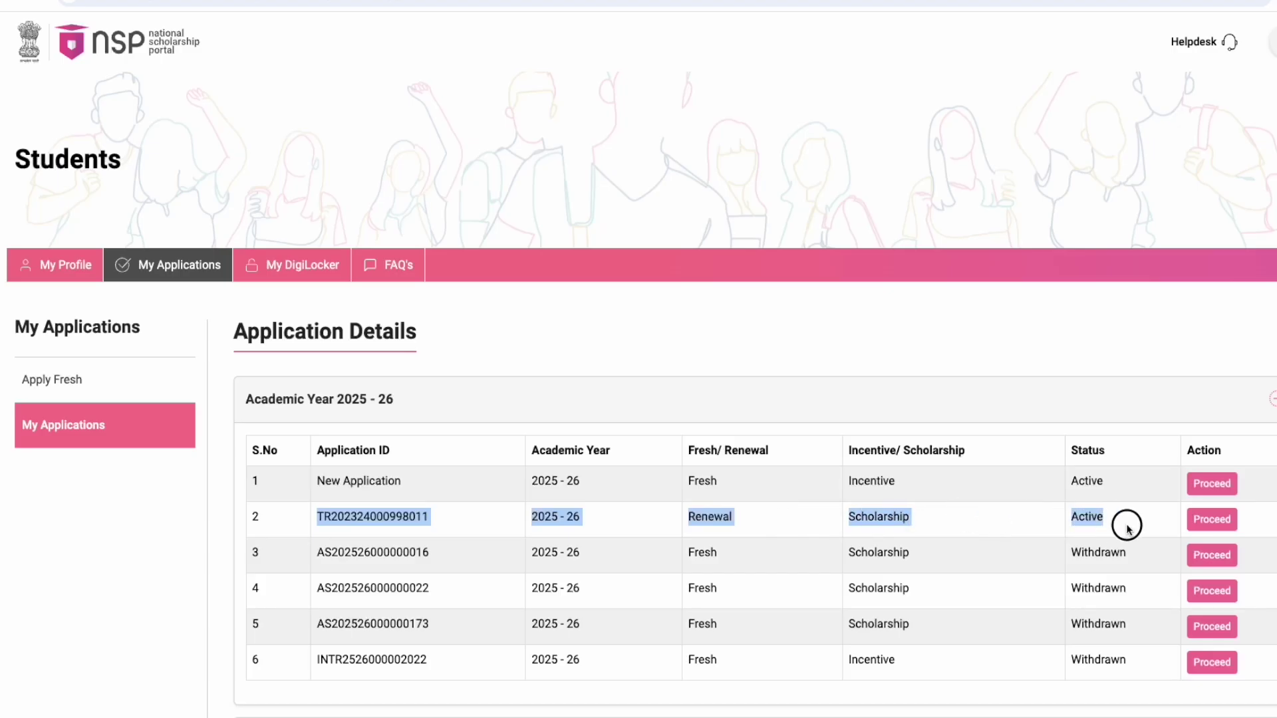
Step: Scroll to the 2025-26 Renewal scholarship row and open its Proceed status page
{"action": "scroll", "coordinate": [501, 584], "scroll_direction": "down", "scroll_amount": 5}
{"action": "scroll", "coordinate": [501, 584], "scroll_direction": "down", "scroll_amount": 3}
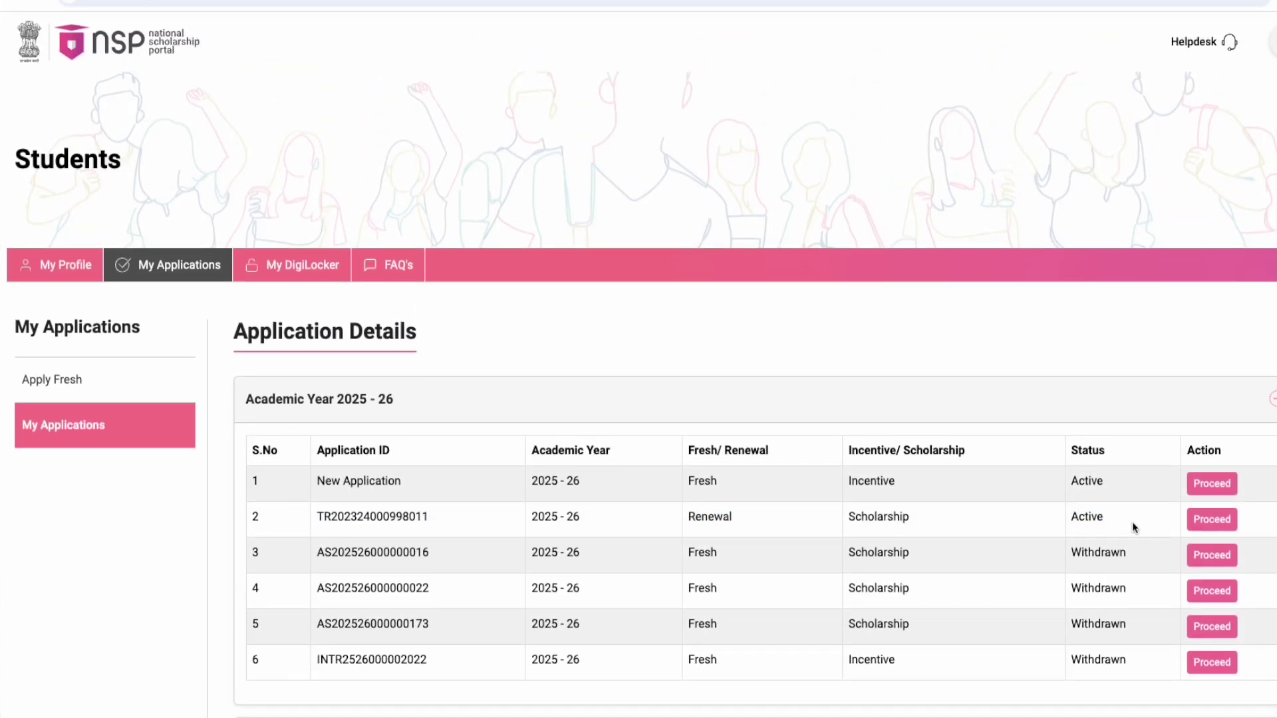
{"action": "left_click", "coordinate": [1200, 525]}
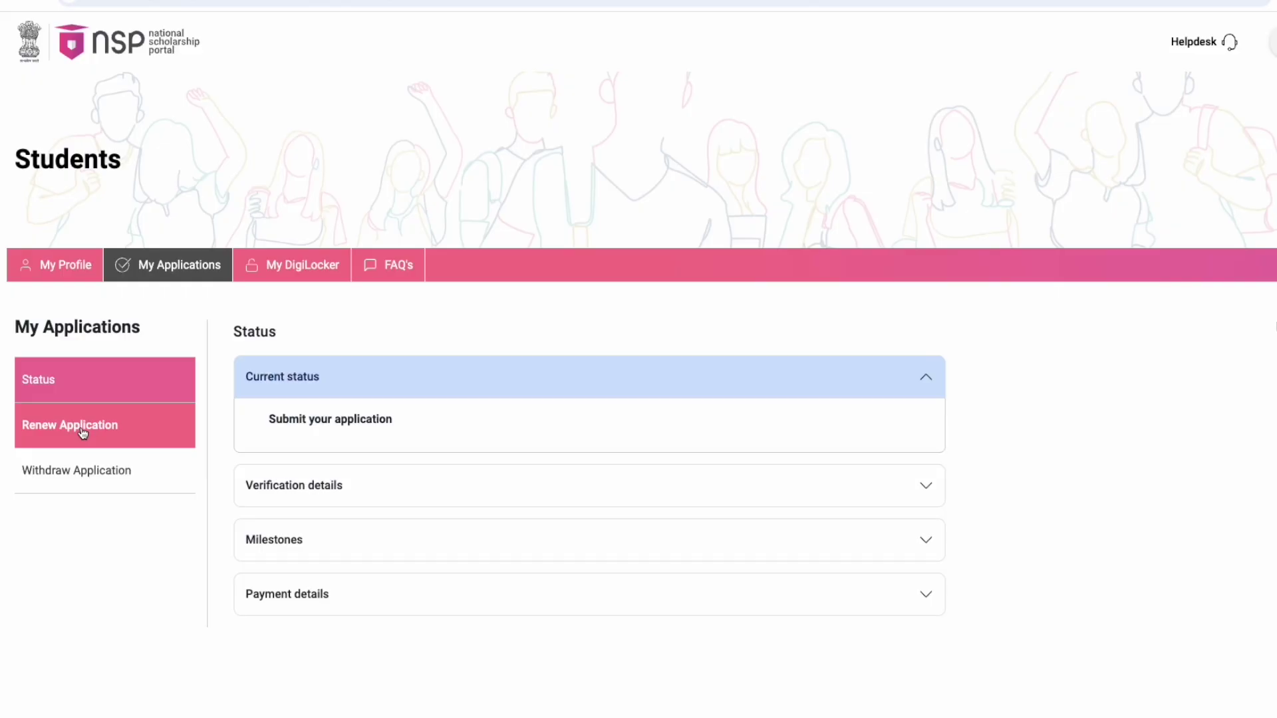
Step: Fill the renewal form with class start date 14/03/2025 and previous class percentage 50, then save
{"action": "left_click", "coordinate": [83, 432]}
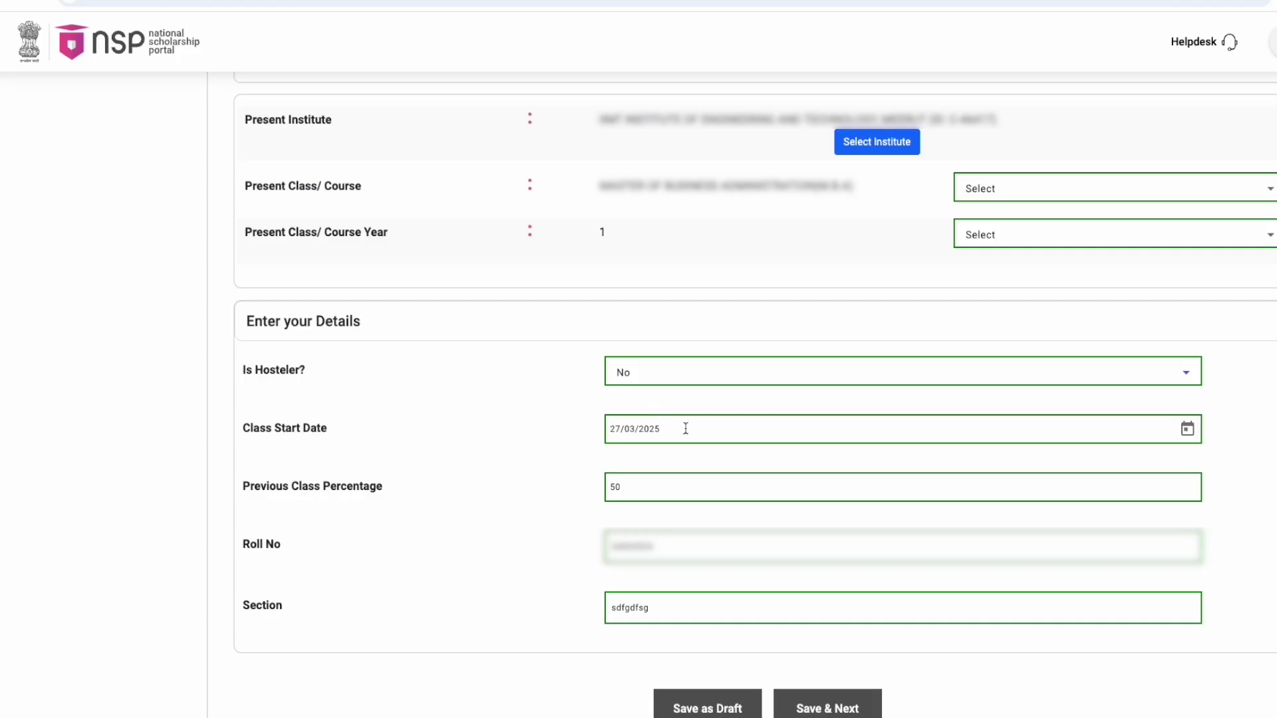
{"action": "left_click", "coordinate": [855, 417]}
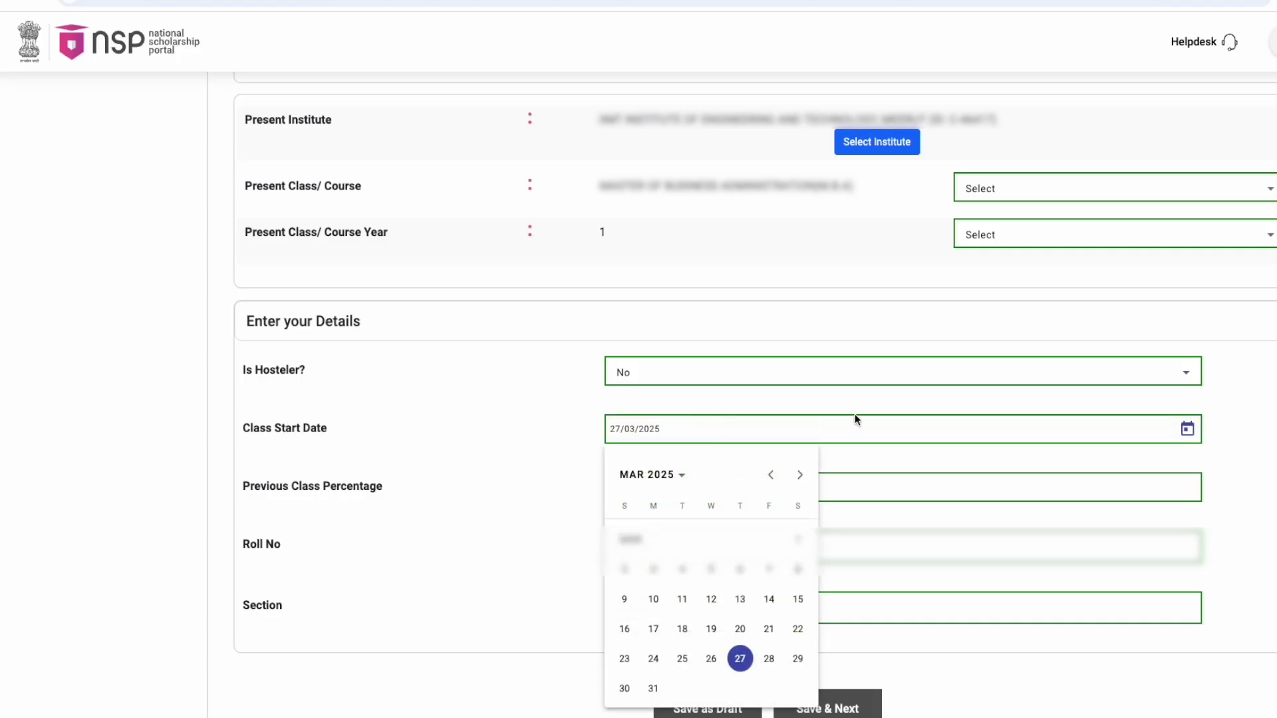
{"action": "left_click", "coordinate": [769, 599]}
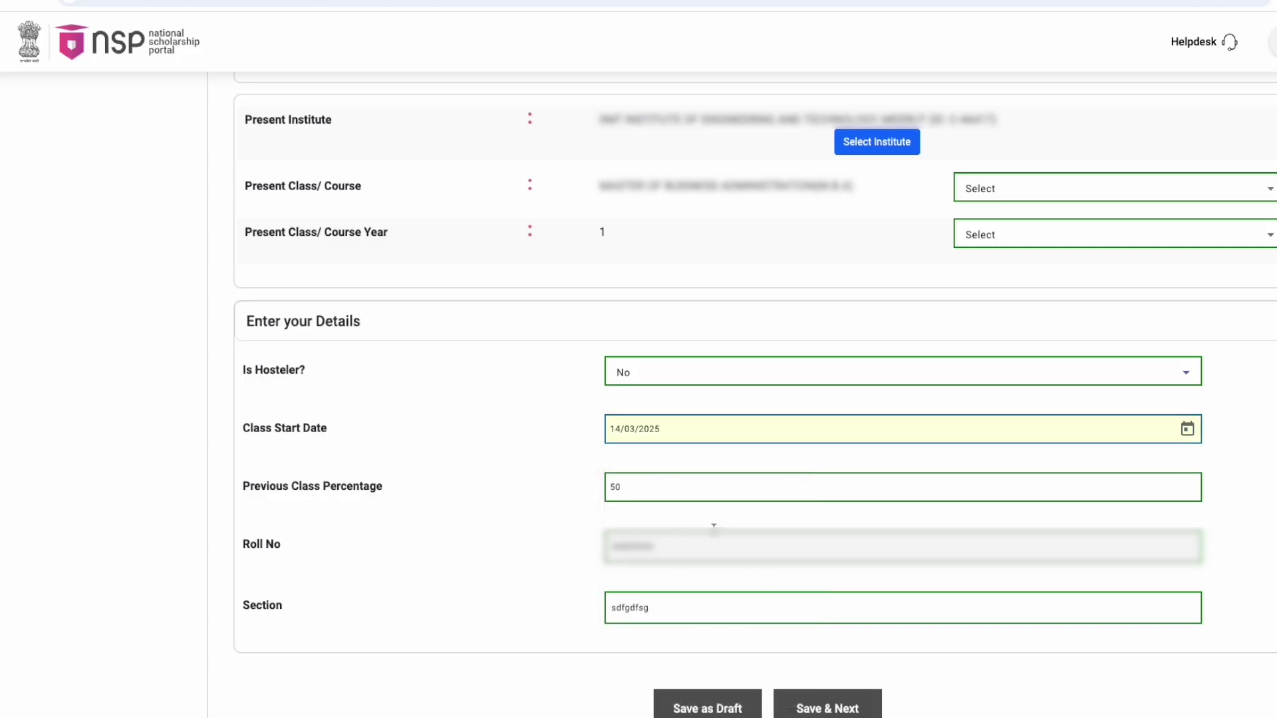
{"action": "left_click_drag", "start_coordinate": [676, 490], "coordinate": [592, 488]}
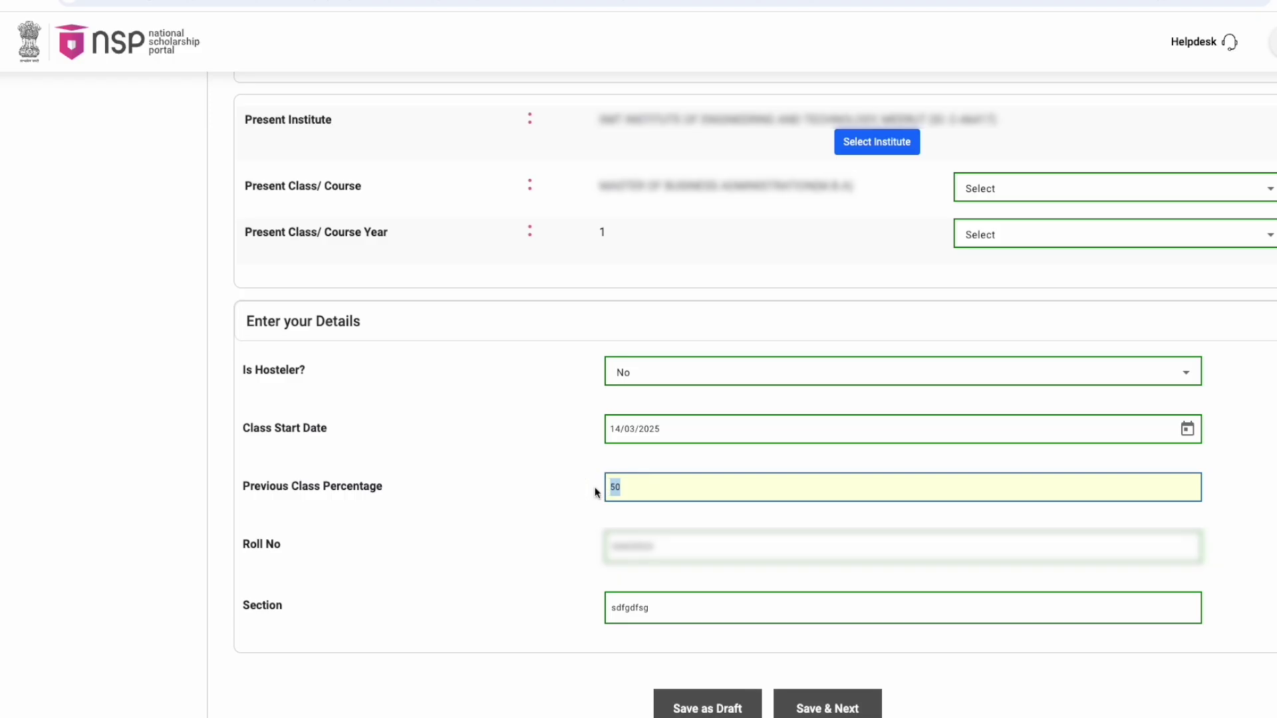
{"action": "type", "text": "50"}
{"action": "left_click", "coordinate": [814, 706]}
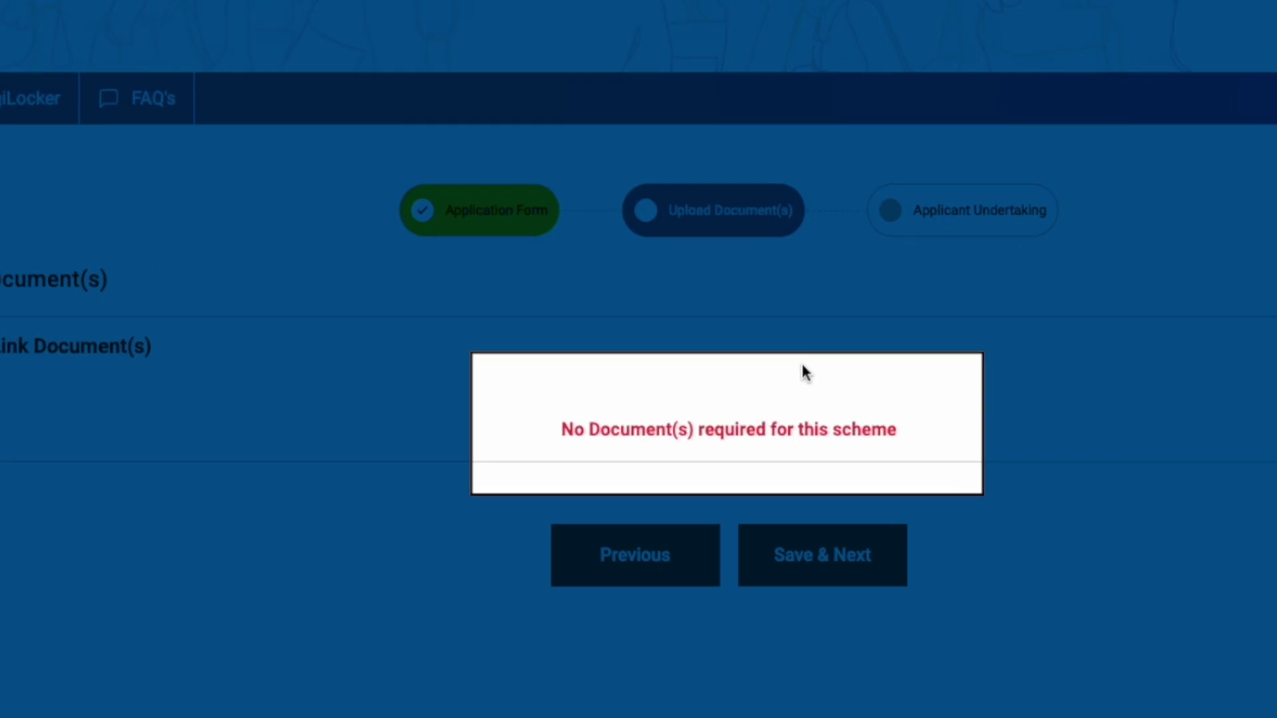
Step: Skip past documents, agree to the renewal undertaking and final-submit the renewal, confirming with Yes
{"action": "left_click", "coordinate": [824, 536]}
{"action": "left_click", "coordinate": [333, 487]}
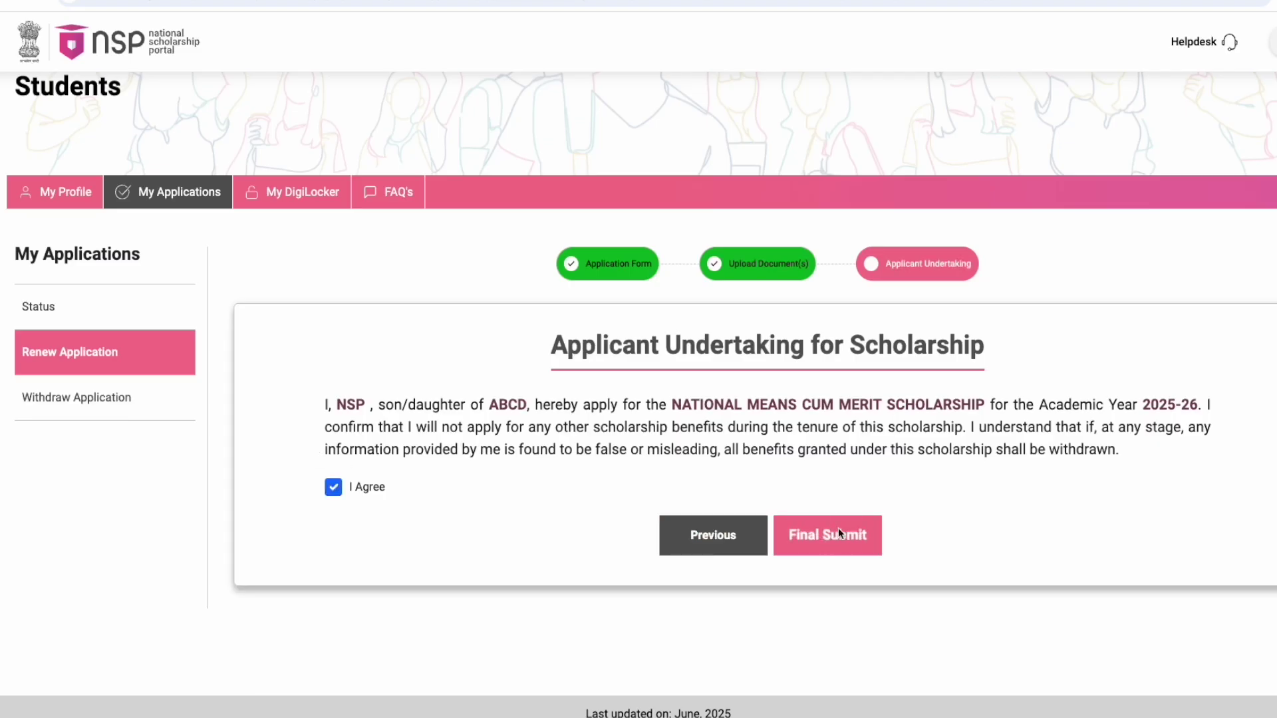
{"action": "left_click", "coordinate": [839, 527]}
{"action": "left_click", "coordinate": [632, 471]}
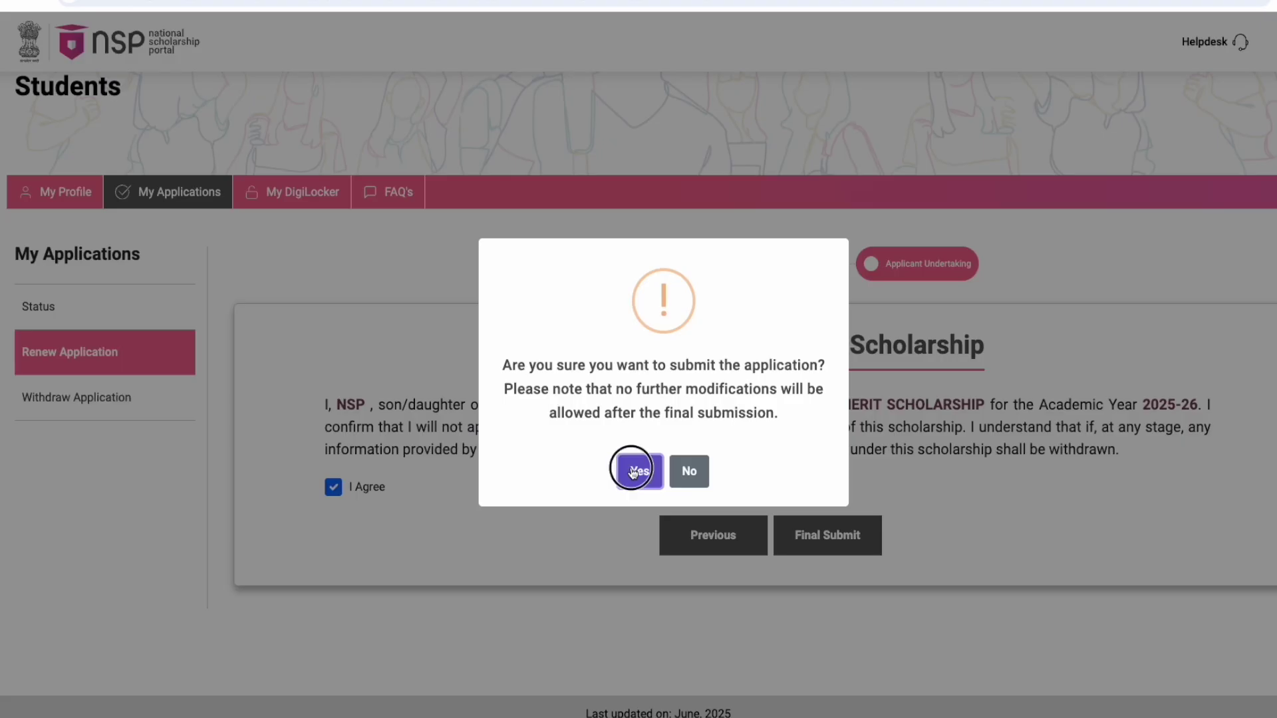